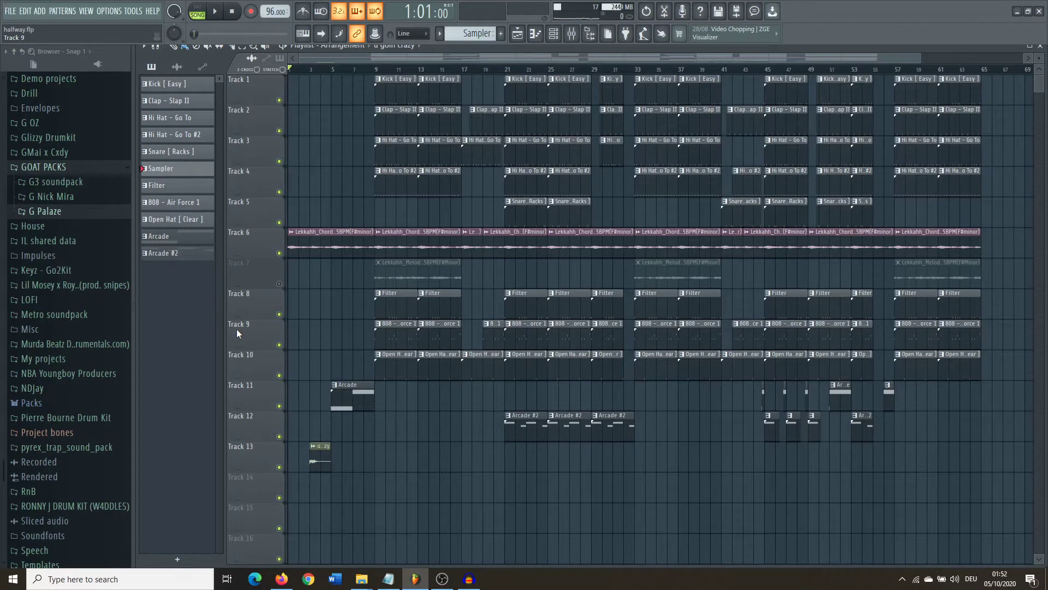
Mute playlist tracks 11 and 12, which hold the Arcade patterns.
{"action": "key", "text": "Page_Up"}
{"action": "key", "text": "Page_Down"}
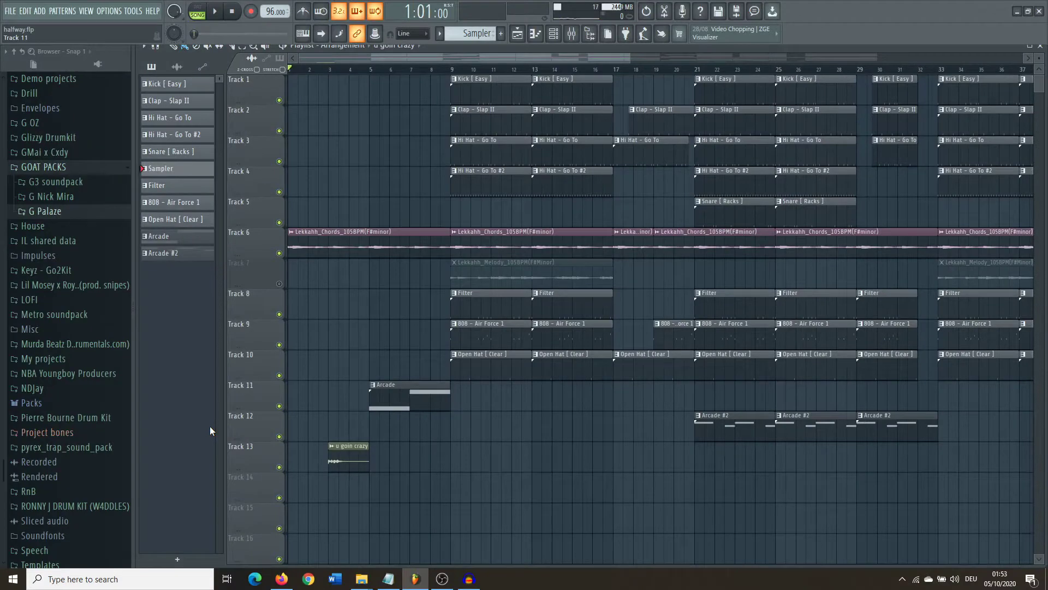
{"action": "scroll", "coordinate": [289, 437], "scroll_direction": "down", "scroll_amount": 4}
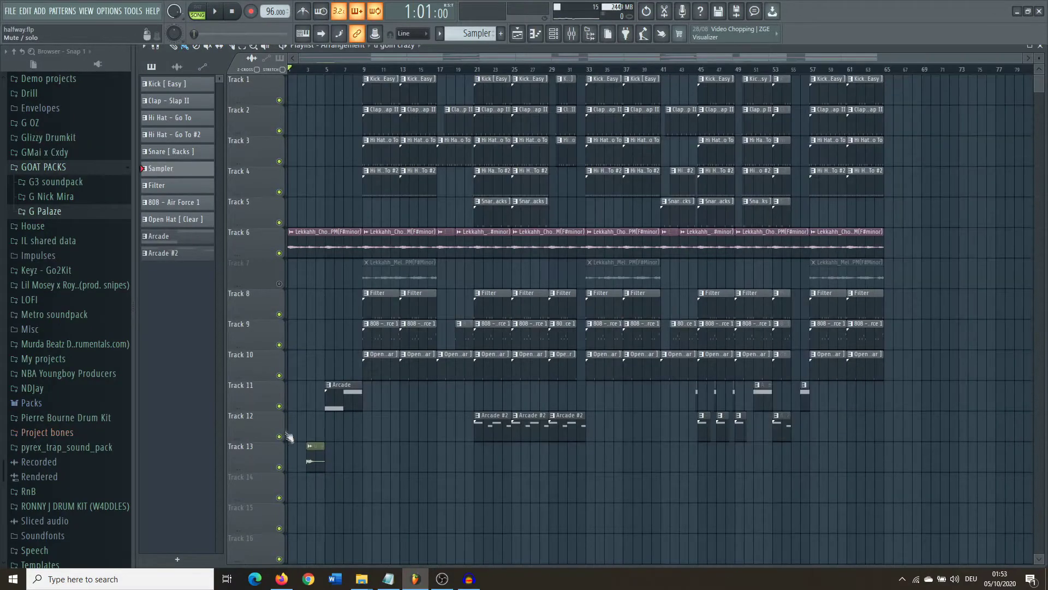
{"action": "left_click", "coordinate": [280, 407]}
{"action": "left_click", "coordinate": [280, 437]}
{"action": "scroll", "coordinate": [239, 428], "scroll_direction": "up", "scroll_amount": 4}
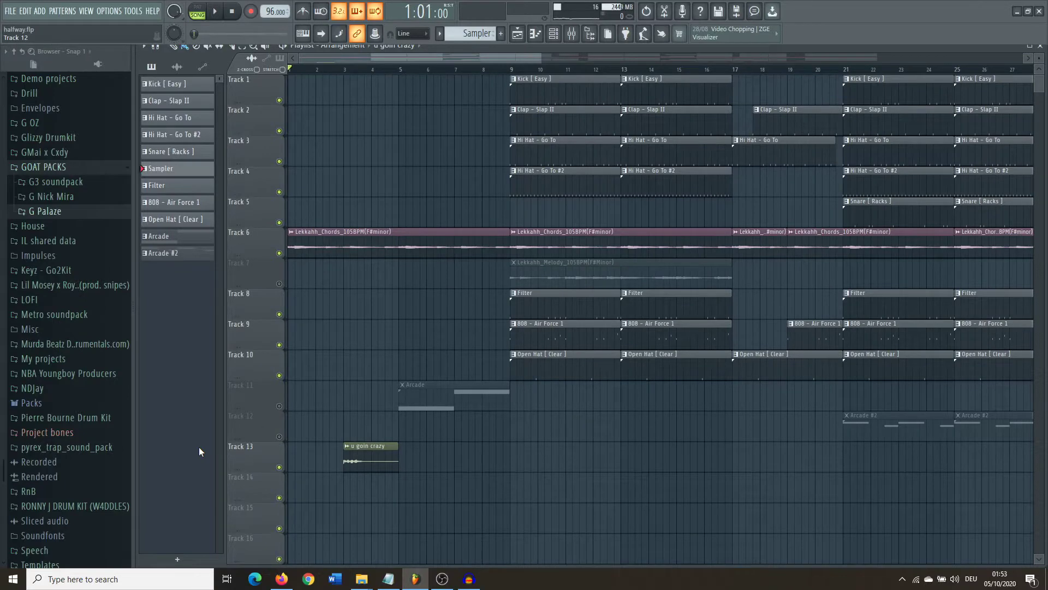
Open the mixer and enable the muted Insert 12 track.
{"action": "key", "text": "F9"}
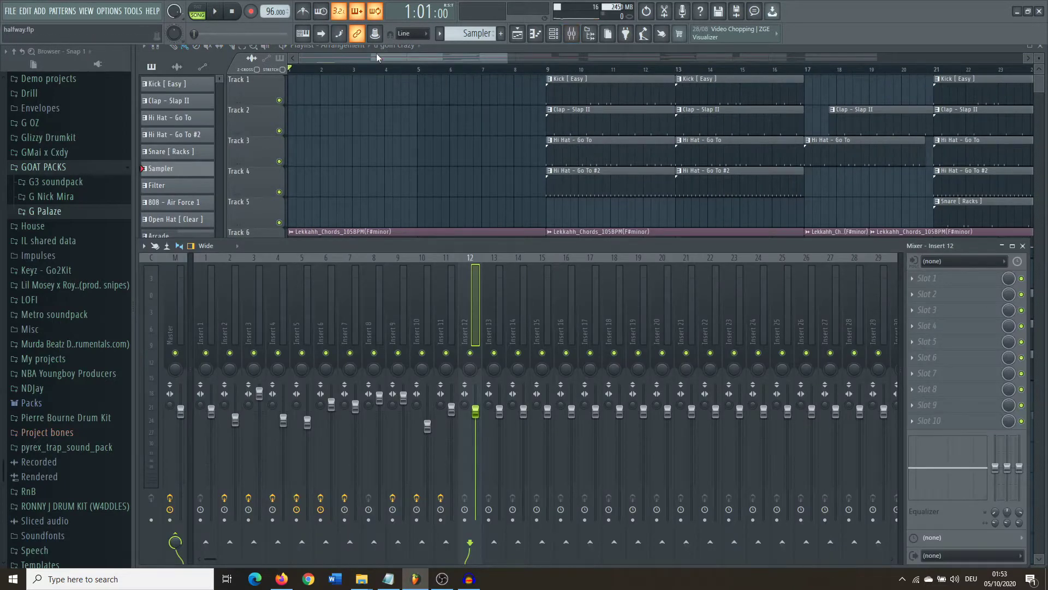
{"action": "key", "text": "F9"}
{"action": "left_click", "coordinate": [572, 33]}
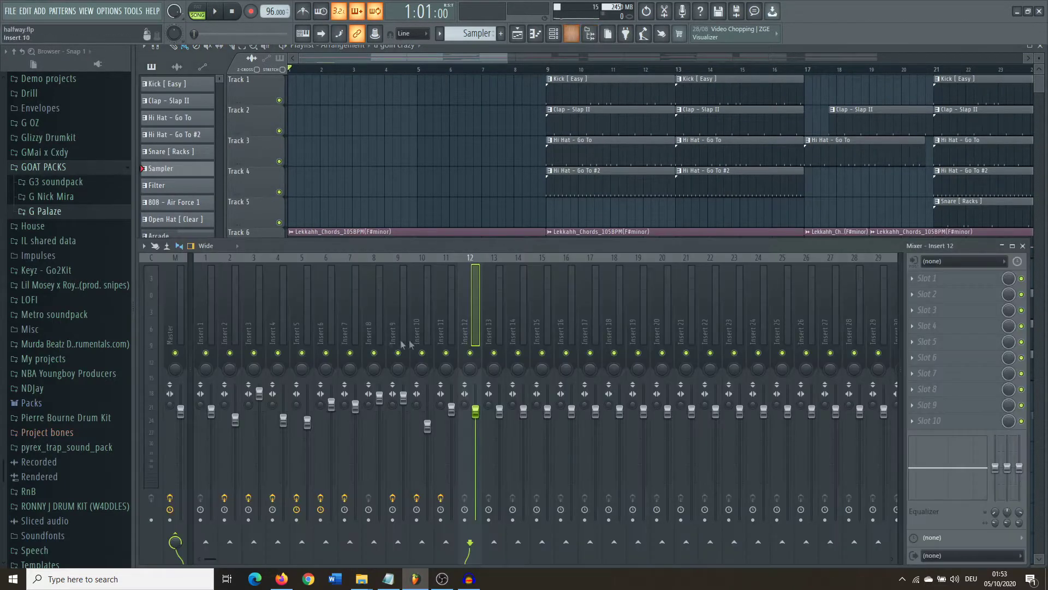
{"action": "left_click", "coordinate": [429, 58]}
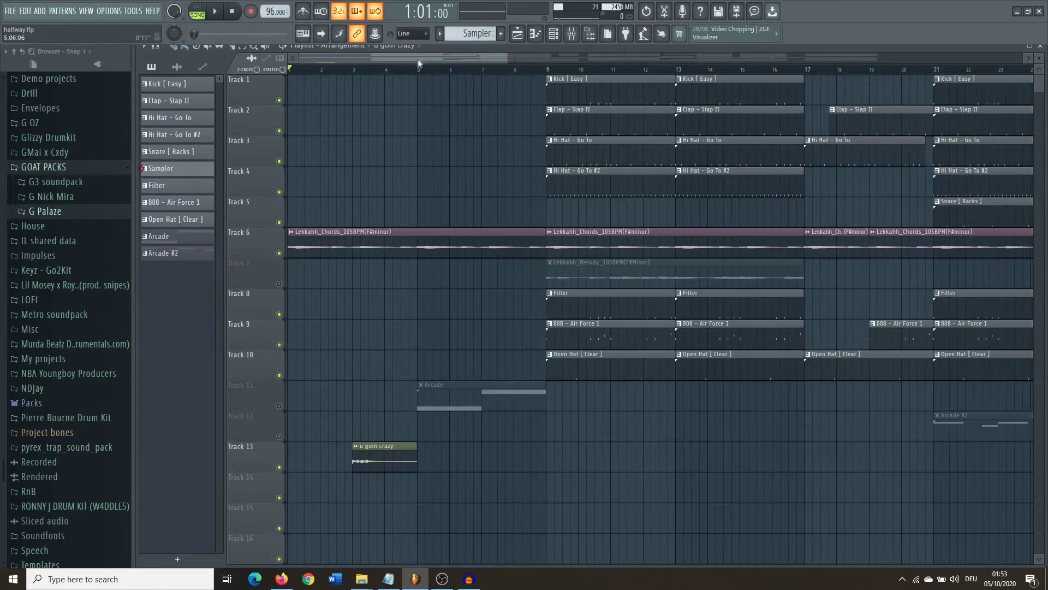
{"action": "left_click", "coordinate": [572, 34]}
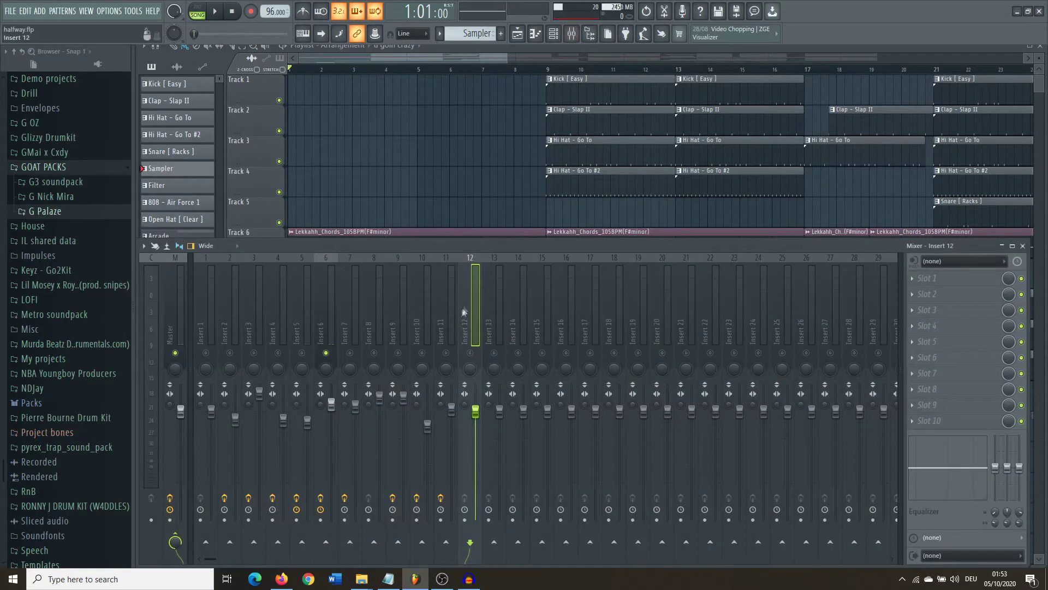
{"action": "left_click", "coordinate": [481, 355]}
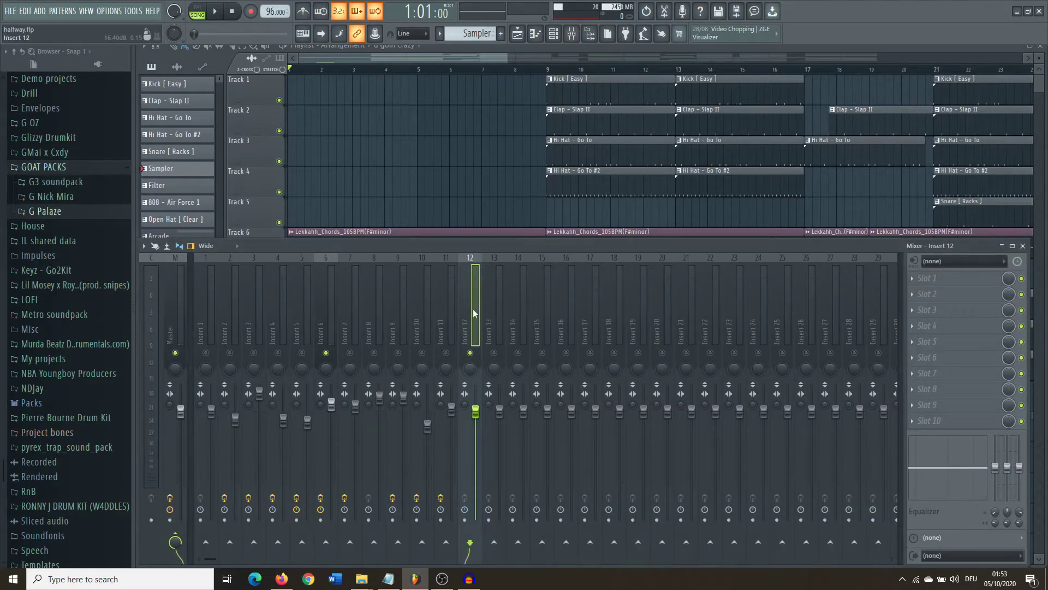
Set the audio input of Insert 12 to In 1 and disable its send to the Master.
{"action": "left_click", "coordinate": [956, 264]}
{"action": "left_click", "coordinate": [942, 296]}
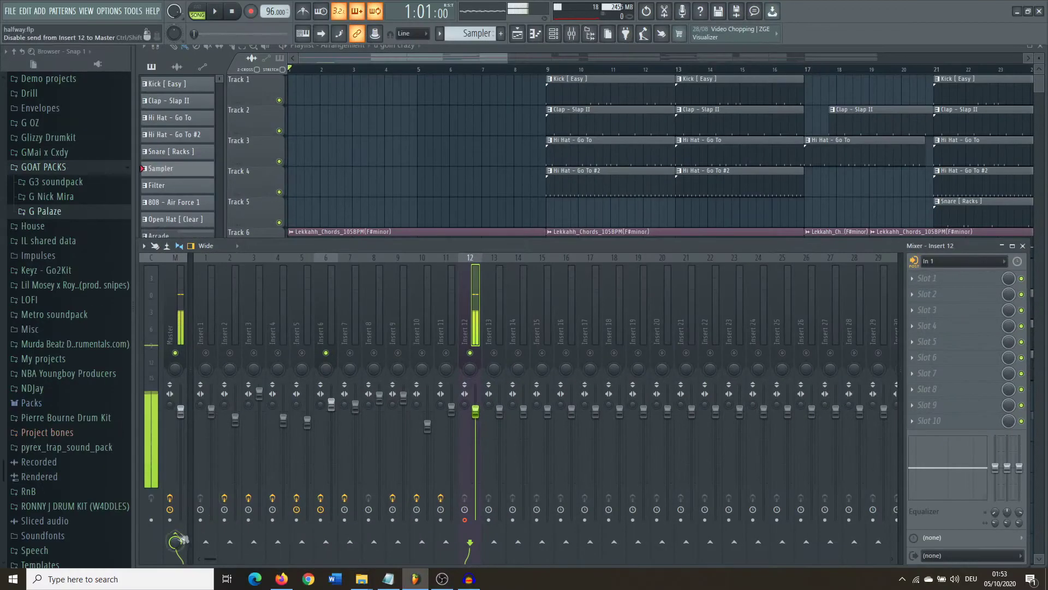
{"action": "left_click", "coordinate": [175, 541]}
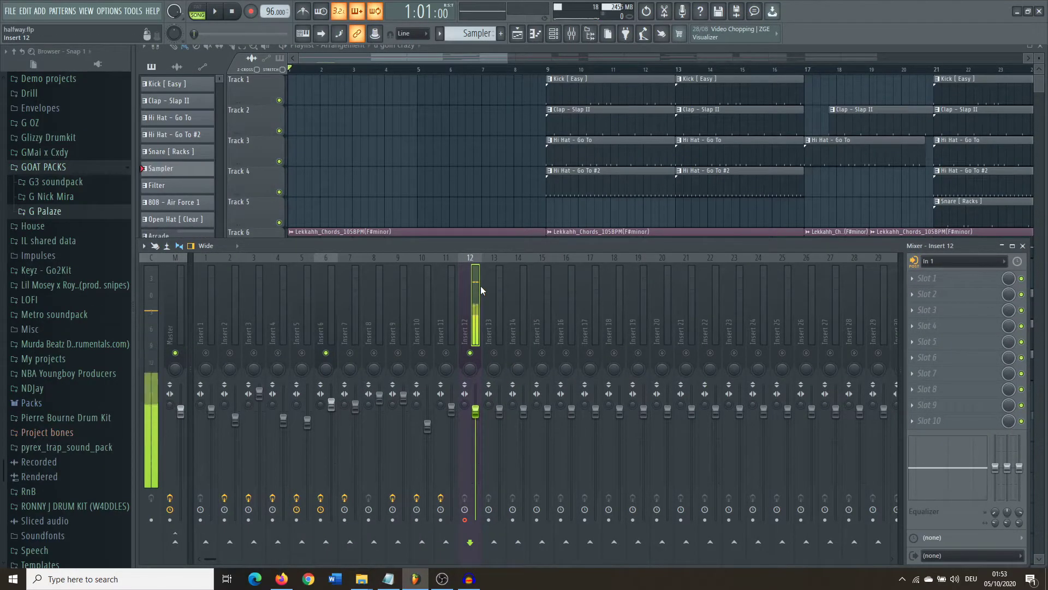
Set up Insert 13 with Fruity Compressor in slot 4 and Maximus in slot 5, and review both effects' settings.
{"action": "left_click", "coordinate": [493, 311]}
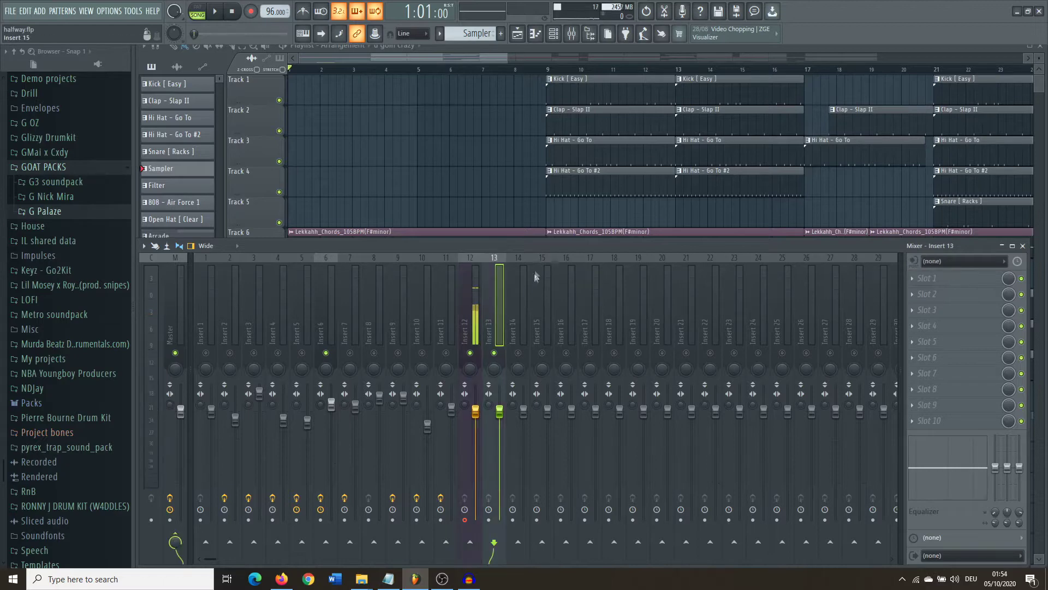
{"action": "scroll", "coordinate": [92, 229], "scroll_direction": "up", "scroll_amount": 5}
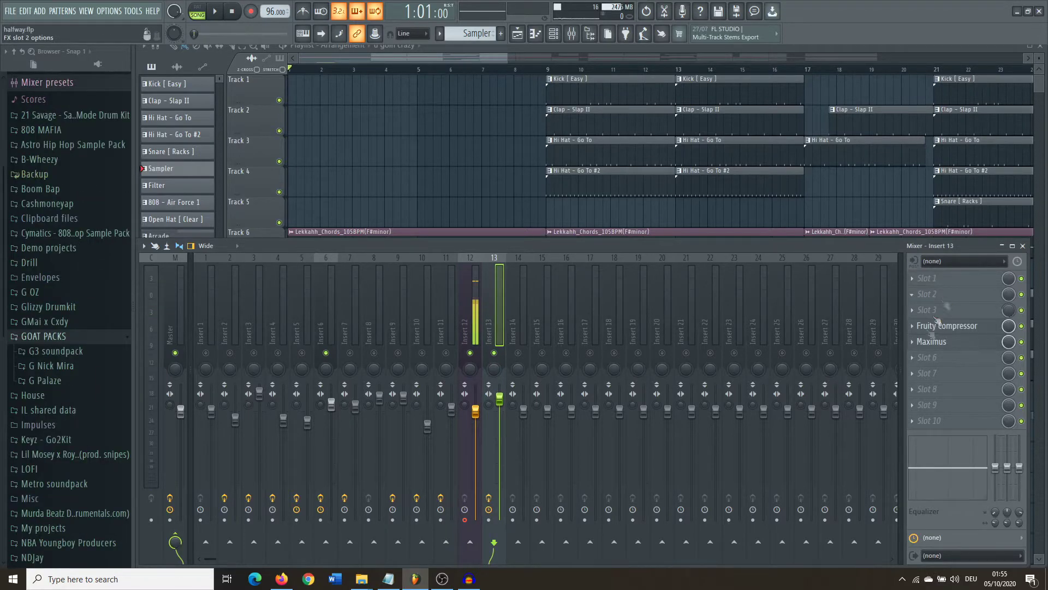
{"action": "left_click", "coordinate": [938, 327]}
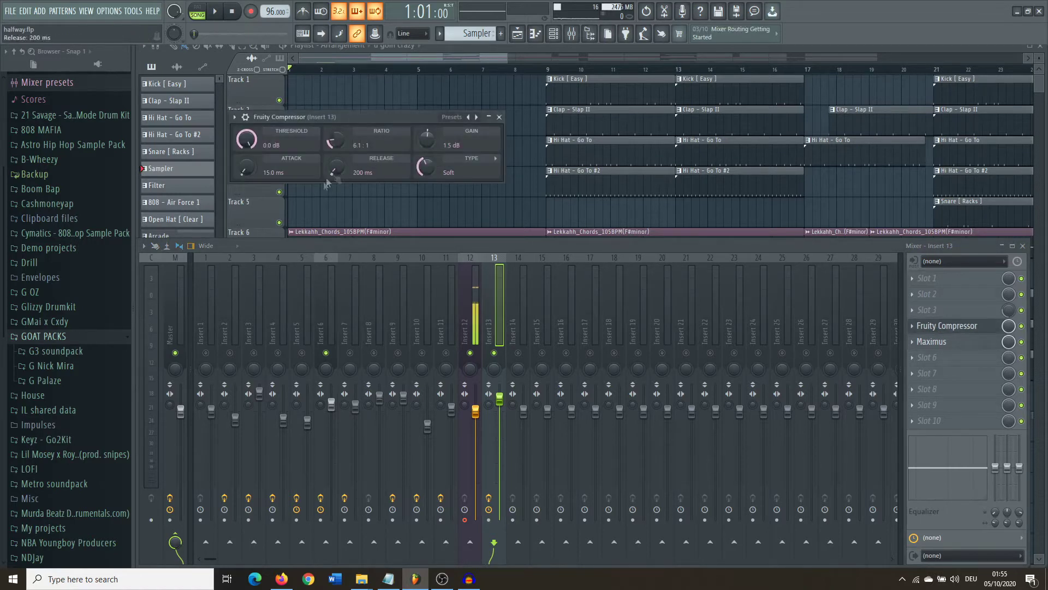
{"action": "left_click", "coordinate": [938, 343]}
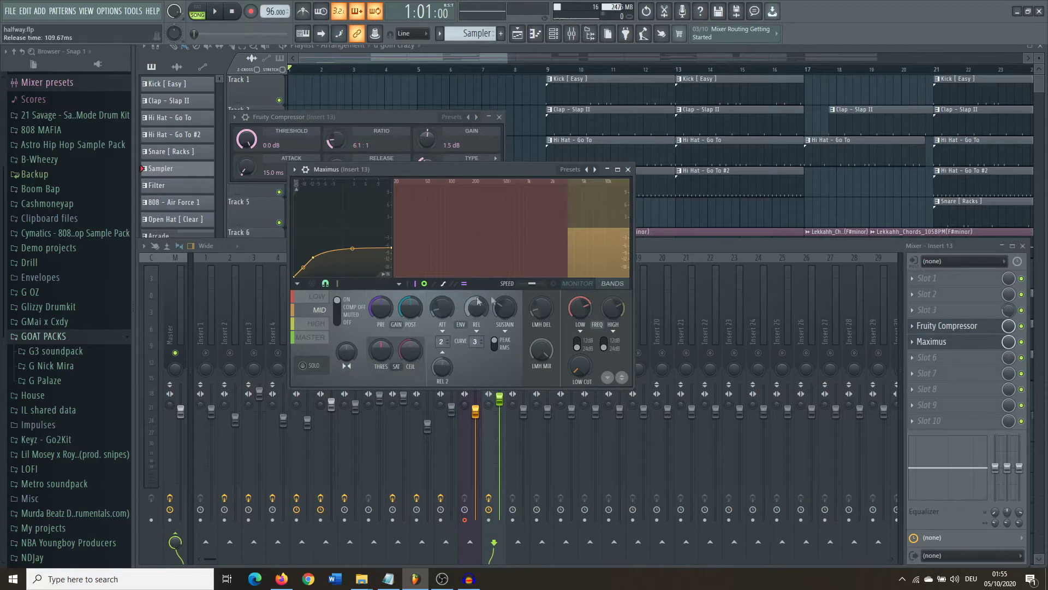
{"action": "left_click", "coordinate": [628, 170]}
Add Fruity Parametric EQ 2 to slot 3 and Fruity Reeverb 2 to slot 2 of Insert 13.
{"action": "left_click", "coordinate": [927, 309]}
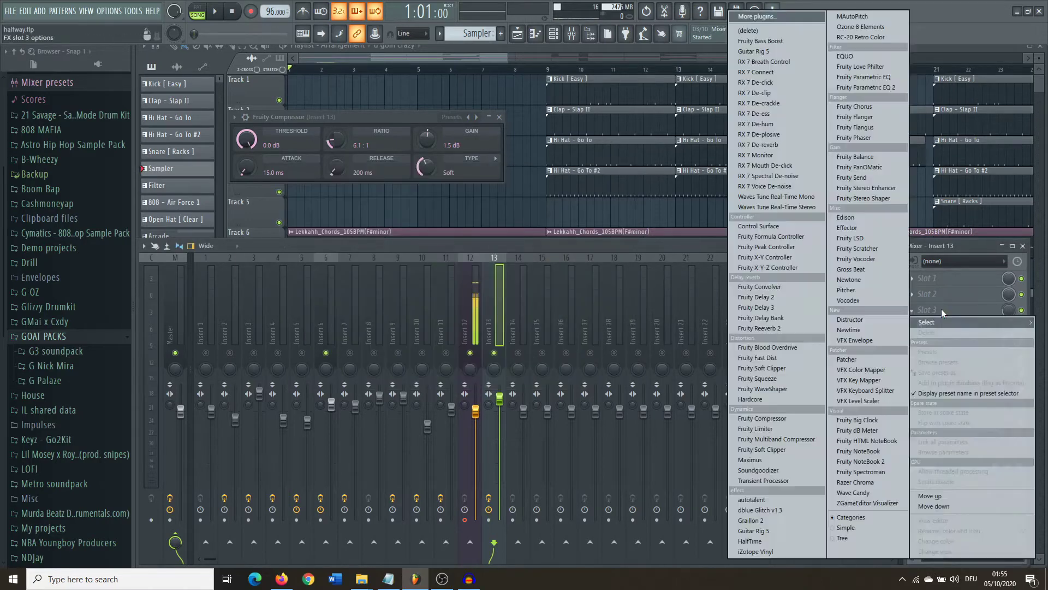
{"action": "left_click", "coordinate": [856, 88]}
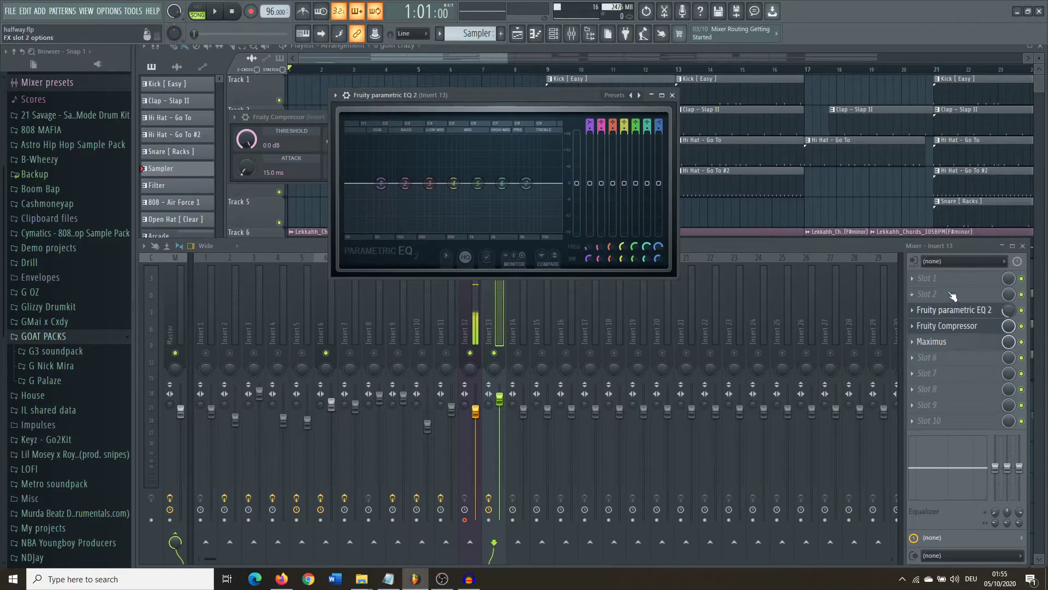
{"action": "left_click", "coordinate": [937, 358]}
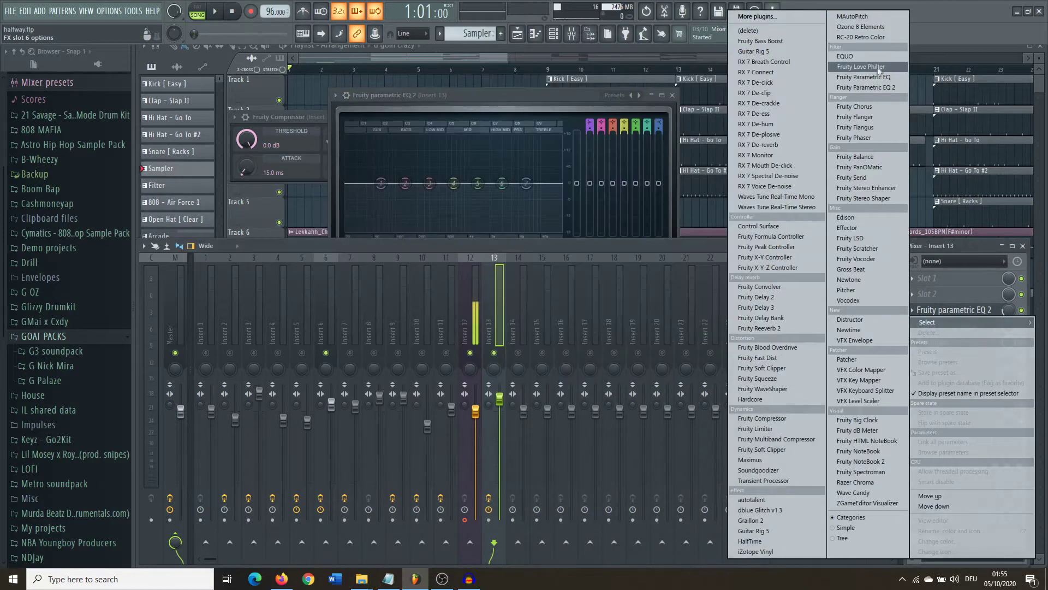
{"action": "left_click", "coordinate": [958, 248]}
{"action": "left_click", "coordinate": [950, 294]}
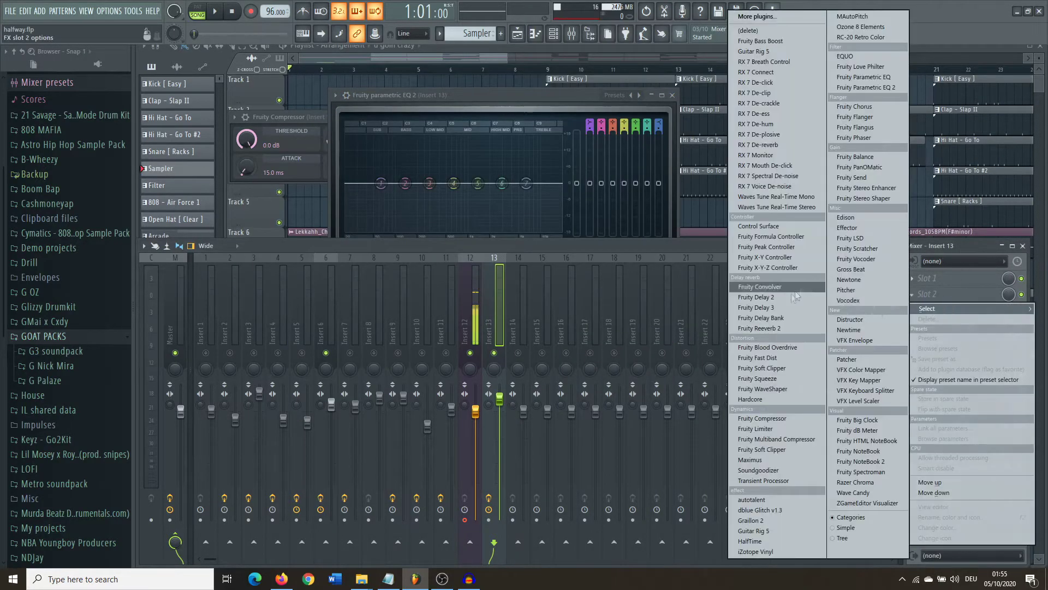
{"action": "left_click", "coordinate": [771, 329]}
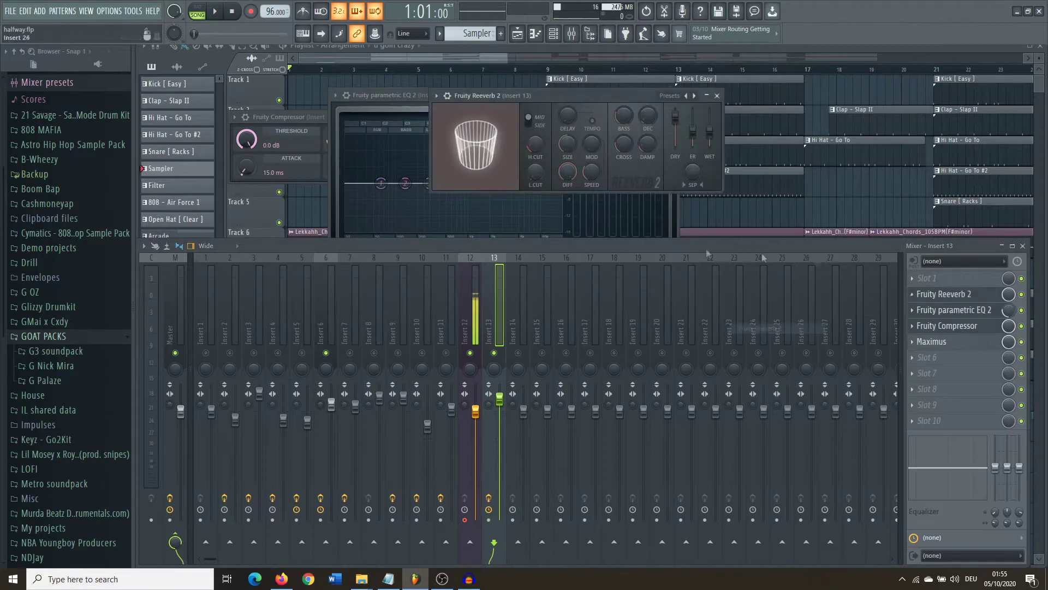
Record an audio take from Insert 12 into the playlist, starting at bar 1 on track 14.
{"action": "left_click", "coordinate": [488, 51]}
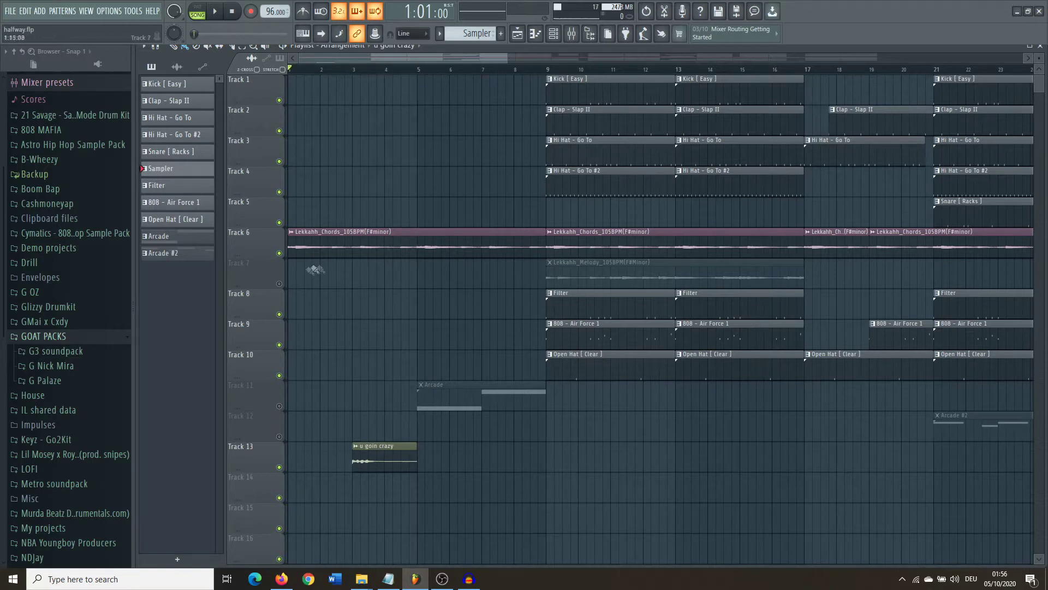
{"action": "scroll", "coordinate": [376, 355], "scroll_direction": "up", "scroll_amount": 1}
{"action": "key", "text": "Page_Up"}
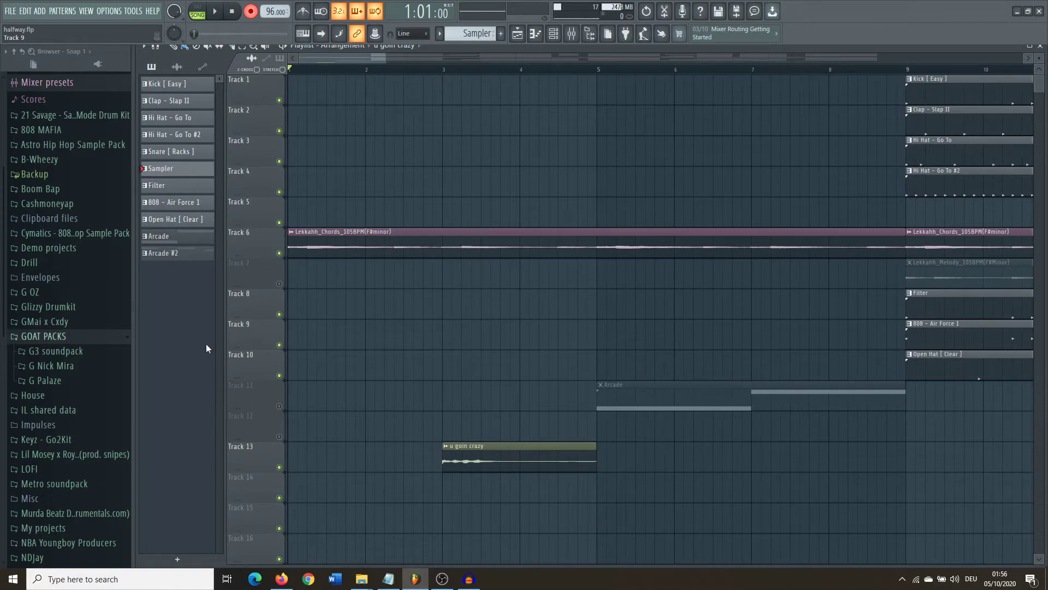
{"action": "key", "text": "space"}
{"action": "scroll", "coordinate": [363, 329], "scroll_direction": "down", "scroll_amount": 3}
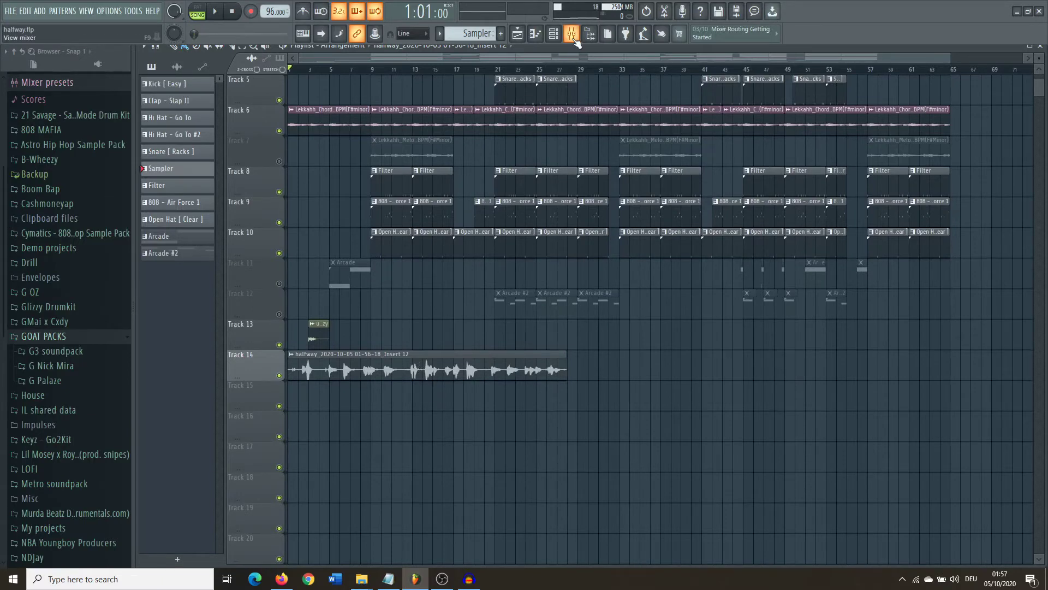
Set the target mixer track for the recorded Insert 12 audio clip's channel in the channel rack.
{"action": "left_click", "coordinate": [553, 33]}
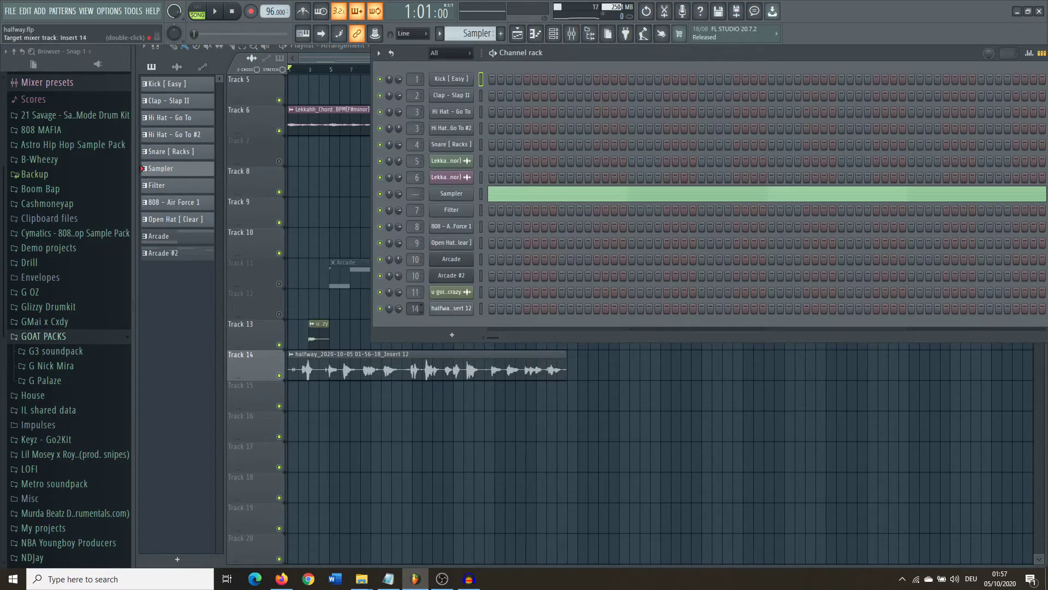
{"action": "key", "text": "F9"}
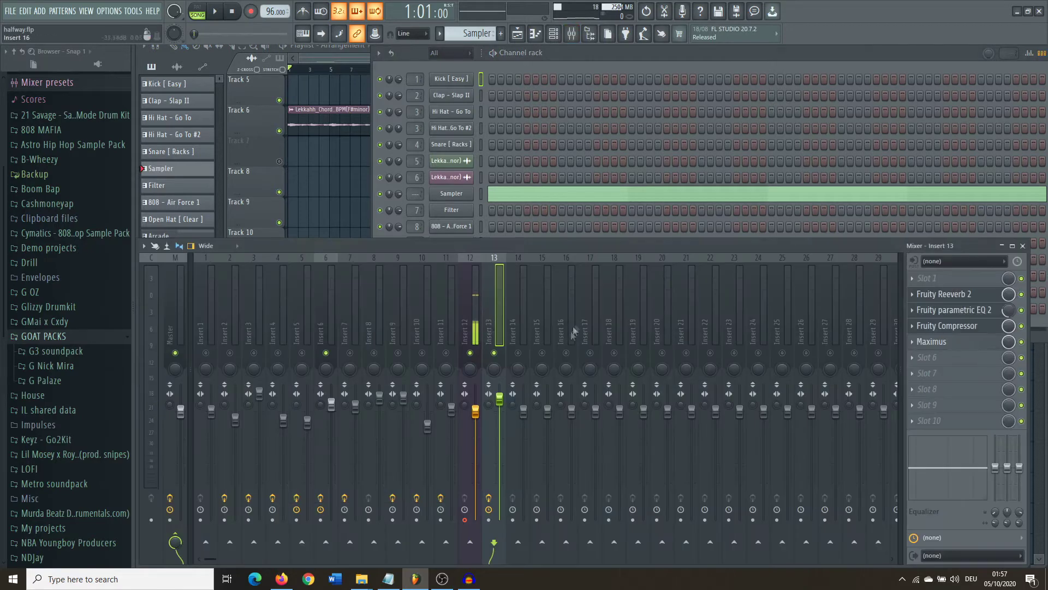
{"action": "left_click", "coordinate": [340, 58]}
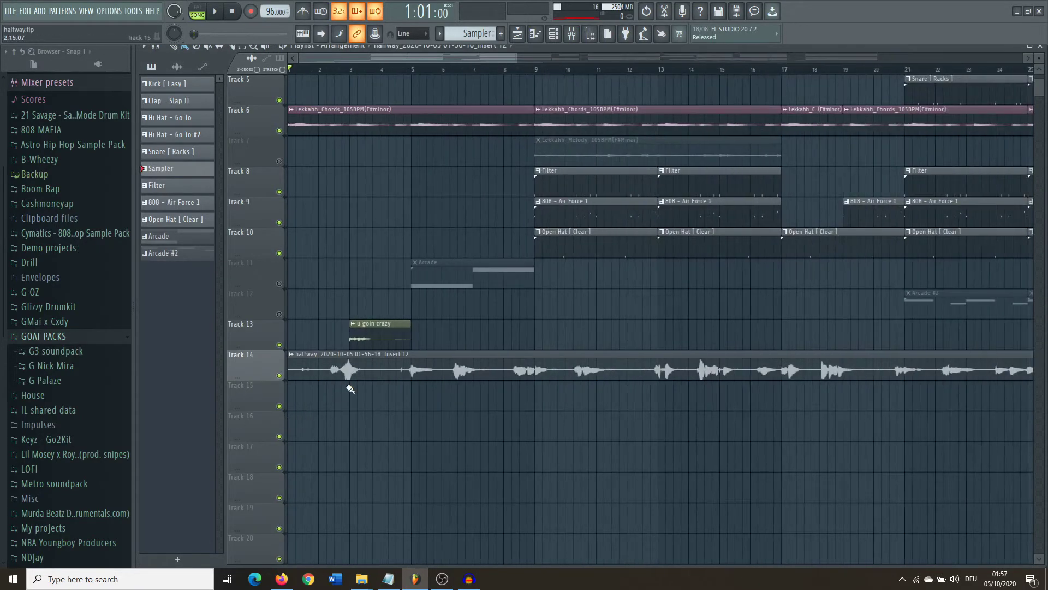
Add Waves Tune Real-Time Mono to slot 1 of Insert 13.
{"action": "left_click", "coordinate": [570, 34]}
{"action": "left_click", "coordinate": [928, 278]}
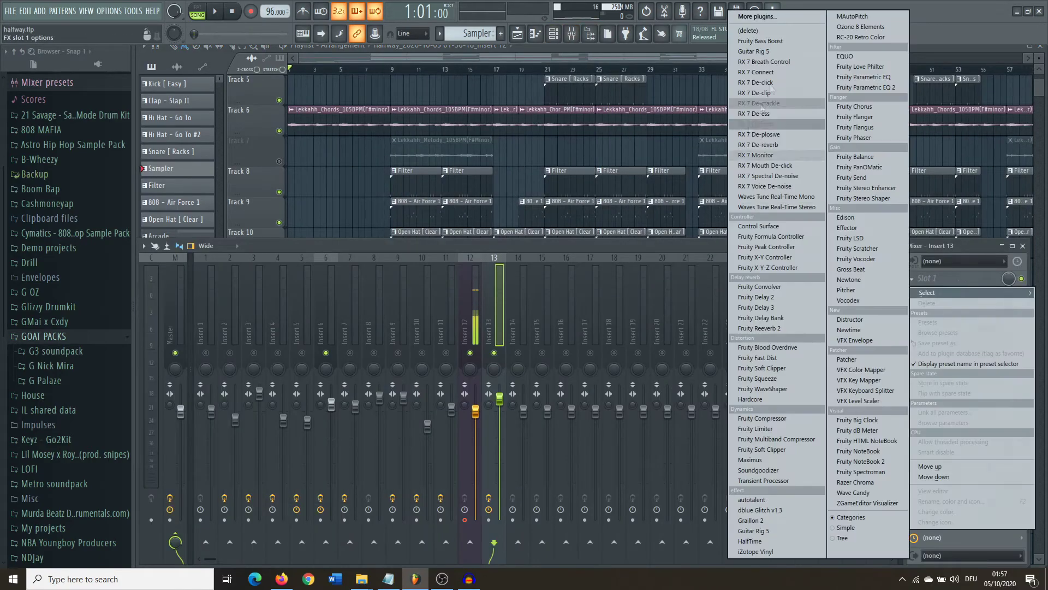
{"action": "left_click", "coordinate": [780, 202]}
{"action": "left_click_drag", "start_coordinate": [297, 159], "coordinate": [547, 112]}
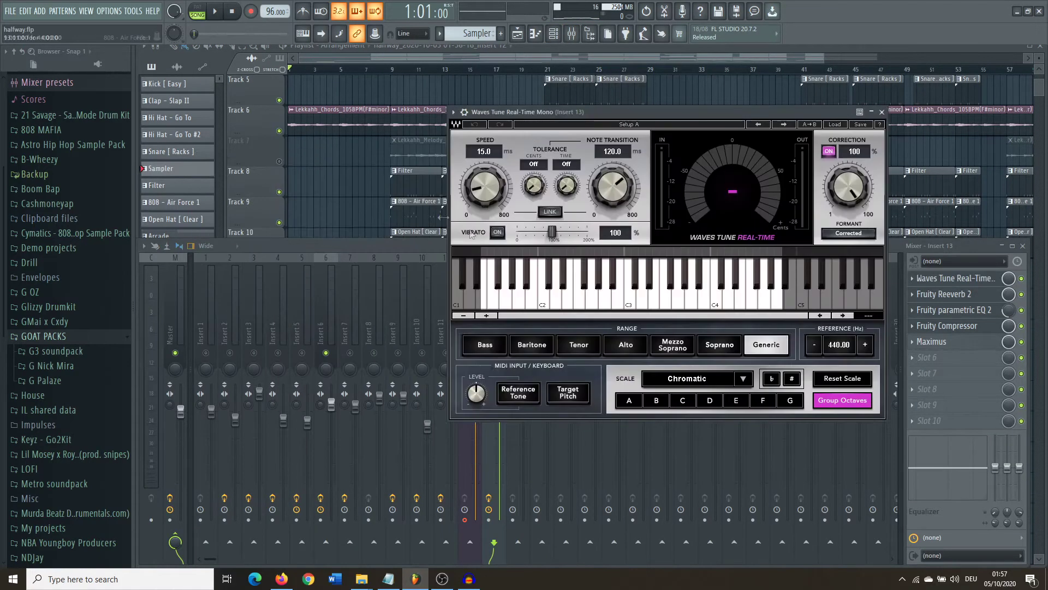
Set the Waves Tune scale to F sharp Natural Minor and the note transition to 10.3 ms.
{"action": "left_click", "coordinate": [963, 279]}
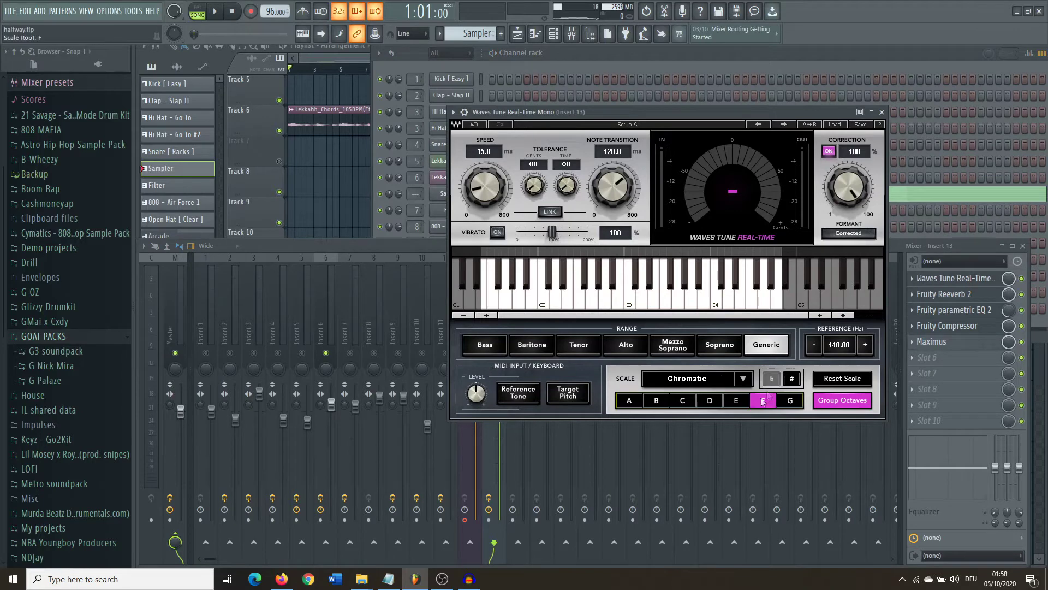
{"action": "left_click", "coordinate": [740, 378]}
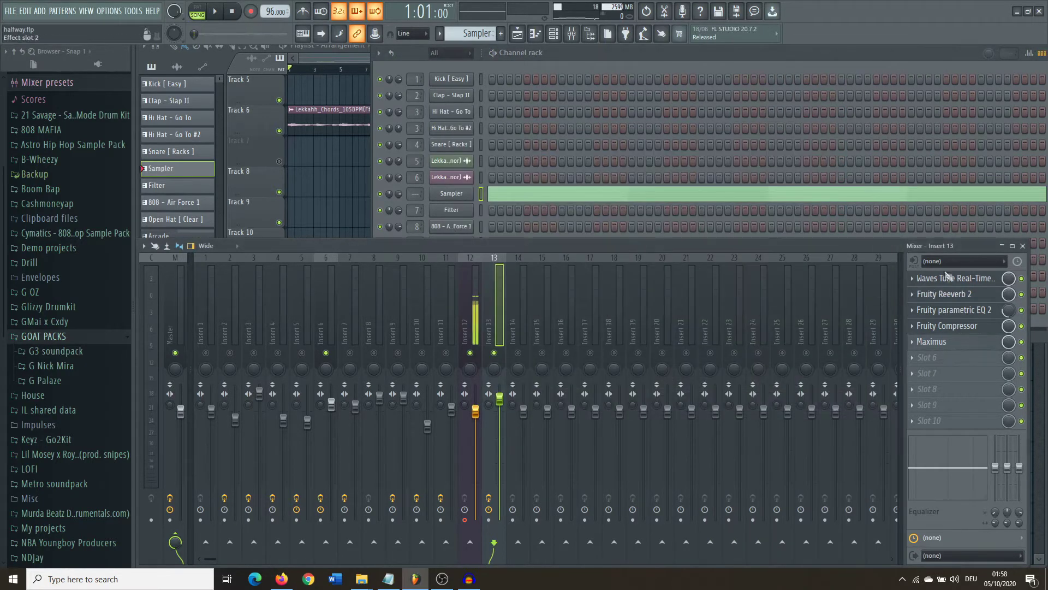
{"action": "left_click", "coordinate": [948, 277]}
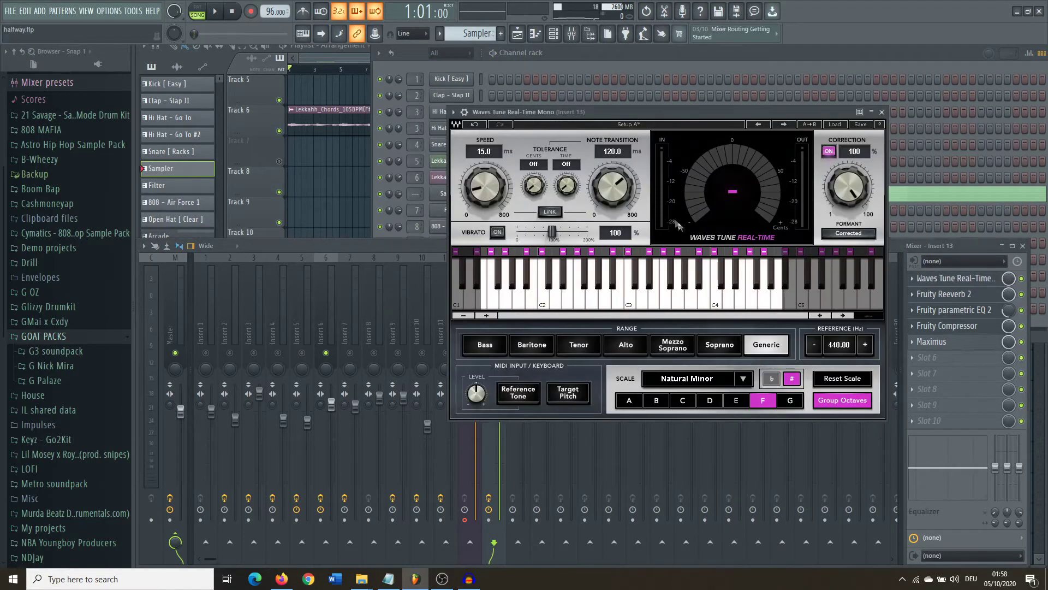
{"action": "left_click_drag", "start_coordinate": [594, 173], "coordinate": [594, 191]}
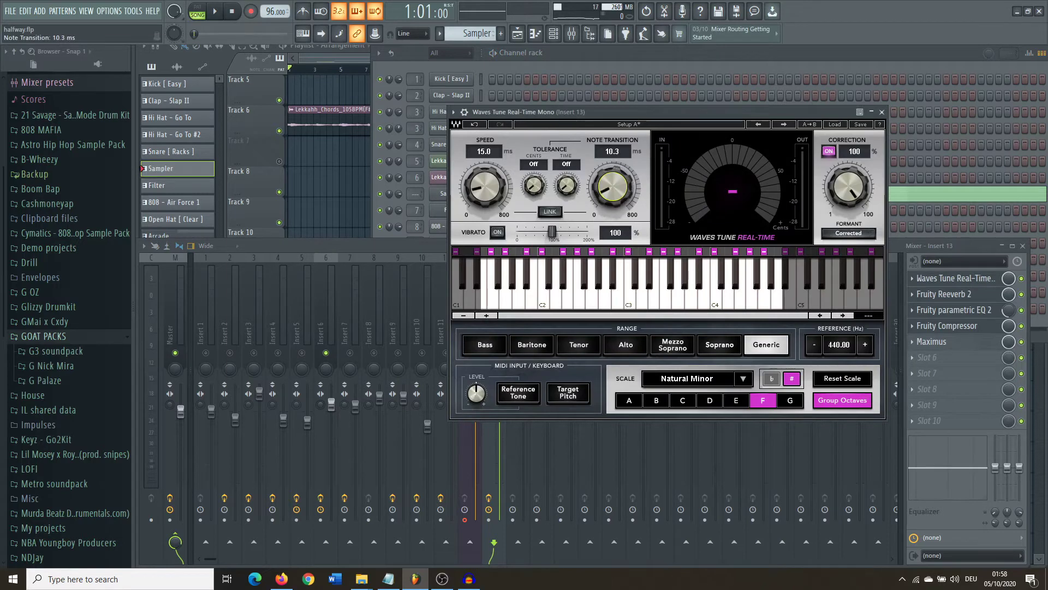
{"action": "left_click", "coordinate": [881, 112]}
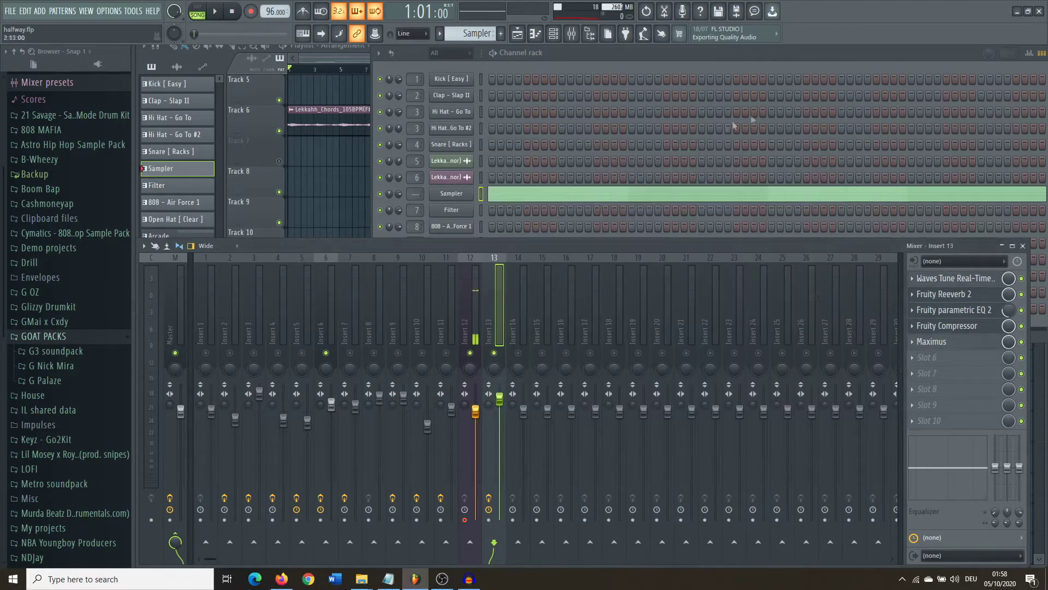
Open the settings of the recorded vocal clip on track 14 and adjust its time-stretching pitch.
{"action": "left_click", "coordinate": [334, 58]}
{"action": "double_click", "coordinate": [353, 355]}
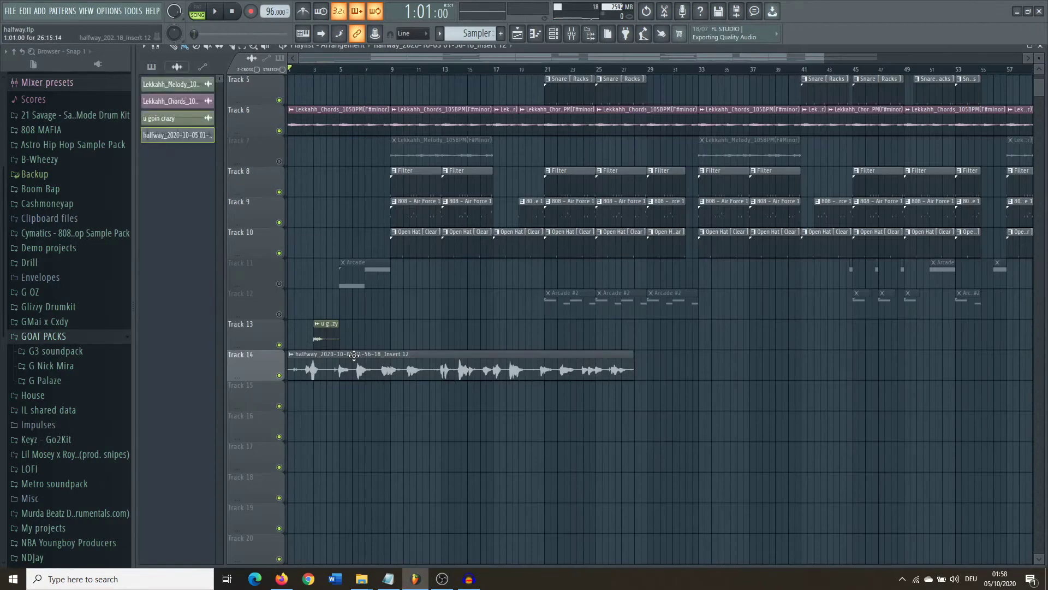
{"action": "mouse_move", "coordinate": [310, 160]}
{"action": "left_mouse_down"}
{"action": "mouse_move", "coordinate": [310, 137]}
{"action": "mouse_move", "coordinate": [310, 154]}
{"action": "left_mouse_up"}
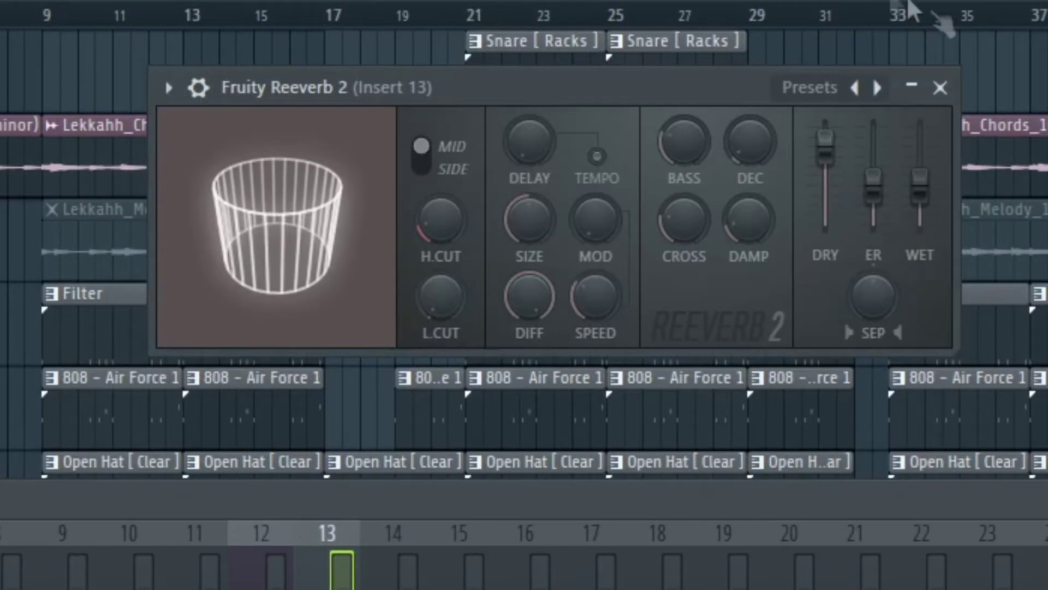
Increase the room size of Fruity Reeverb 2 on Insert 13 and adjust its output mix.
{"action": "left_click_drag", "start_coordinate": [524, 251], "coordinate": [524, 229]}
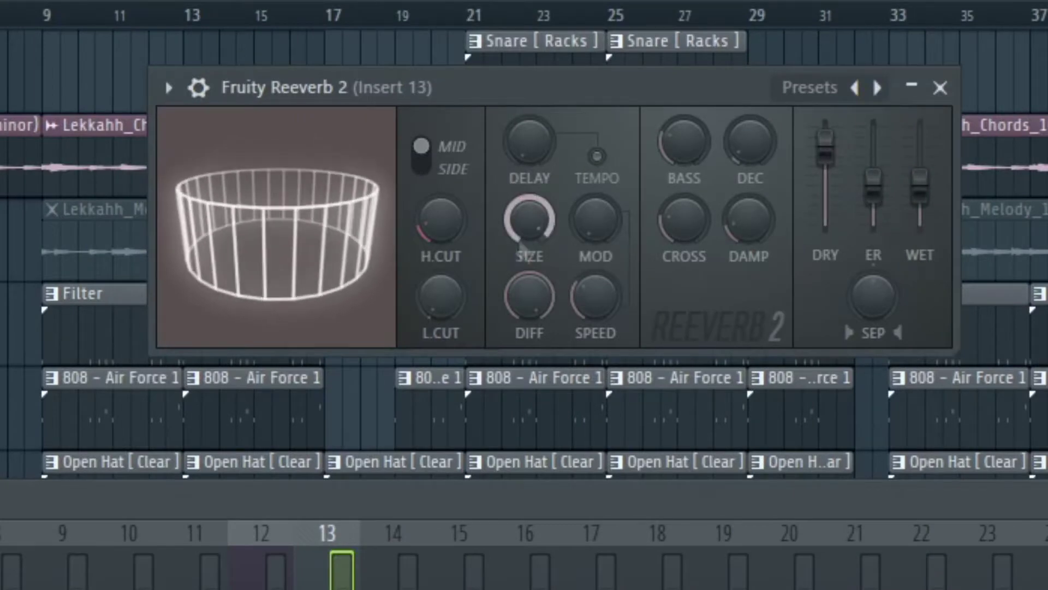
{"action": "left_click_drag", "start_coordinate": [845, 227], "coordinate": [858, 208]}
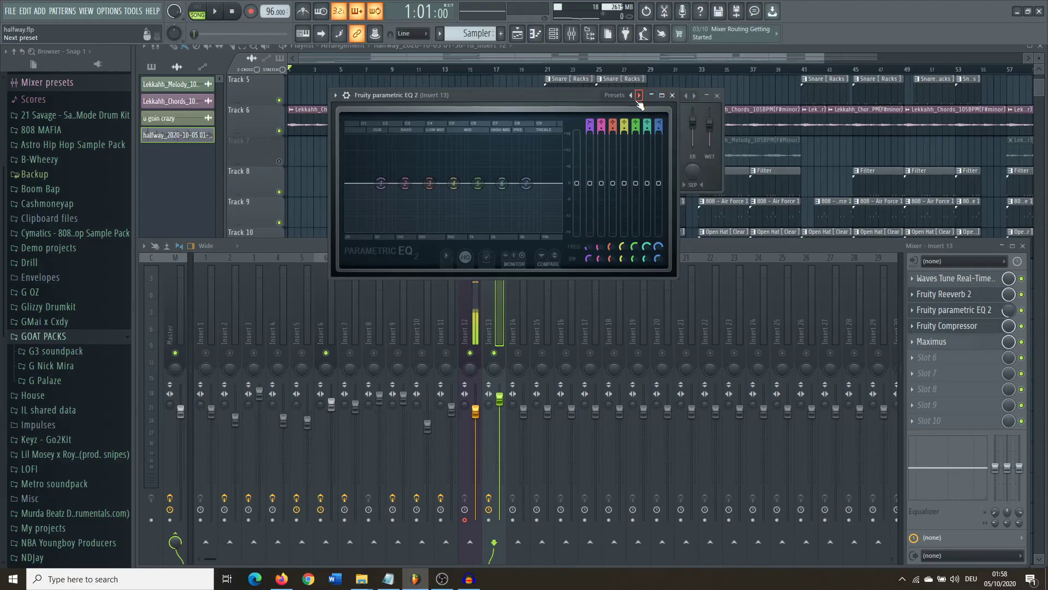
Load the 30Hz + 18kHz cut preset in Insert 13's Fruity parametric EQ 2 and narrow its band to about 330–4671 Hz.
{"action": "left_click", "coordinate": [639, 99]}
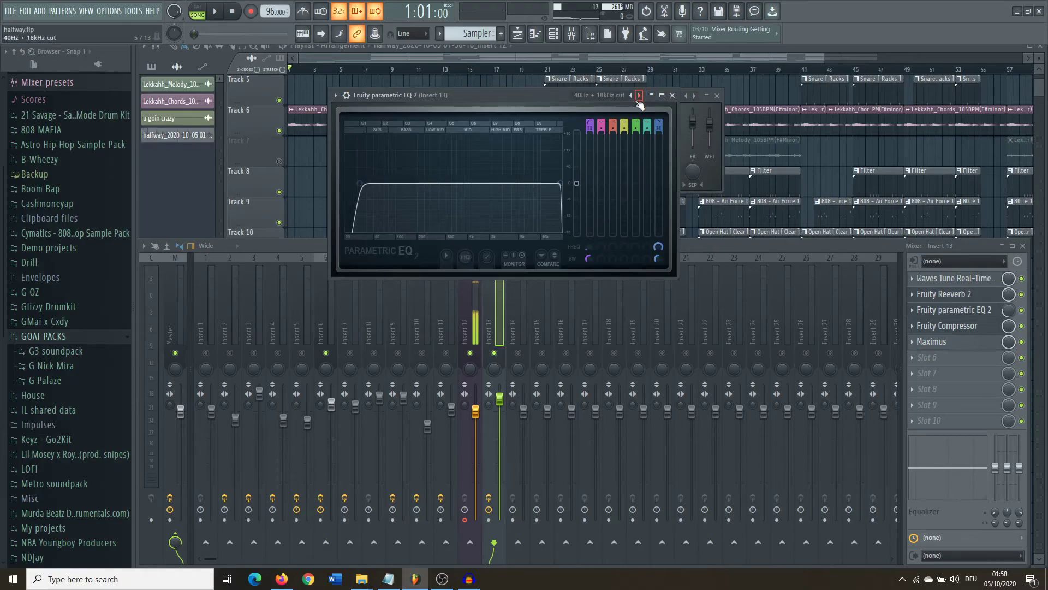
{"action": "left_click", "coordinate": [637, 97]}
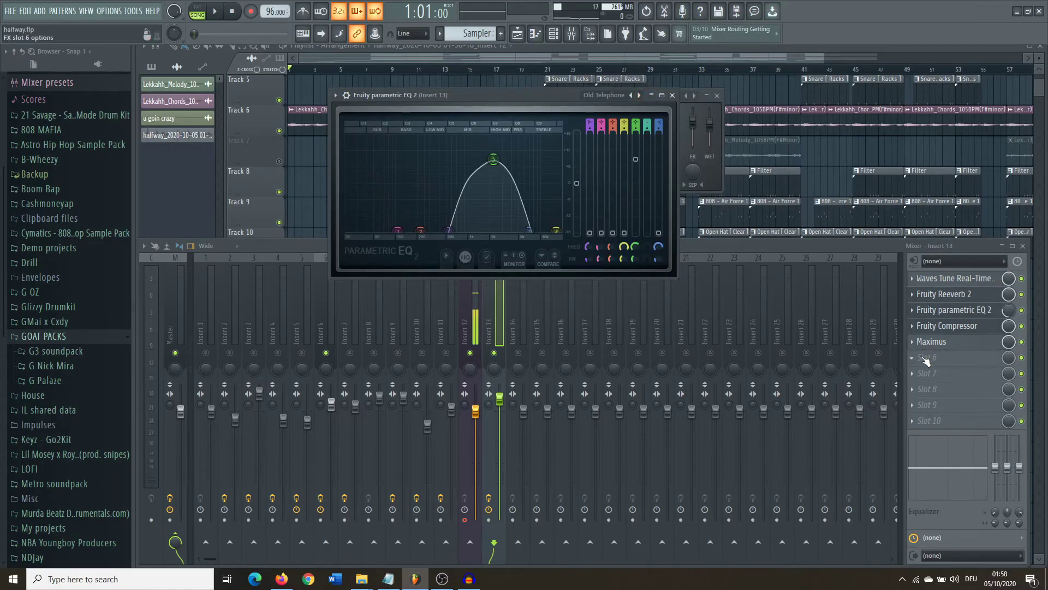
{"action": "left_click", "coordinate": [631, 95]}
{"action": "left_click", "coordinate": [632, 96]}
{"action": "left_click", "coordinate": [631, 96]}
{"action": "left_click", "coordinate": [630, 96]}
{"action": "left_click_drag", "start_coordinate": [554, 187], "coordinate": [513, 186]}
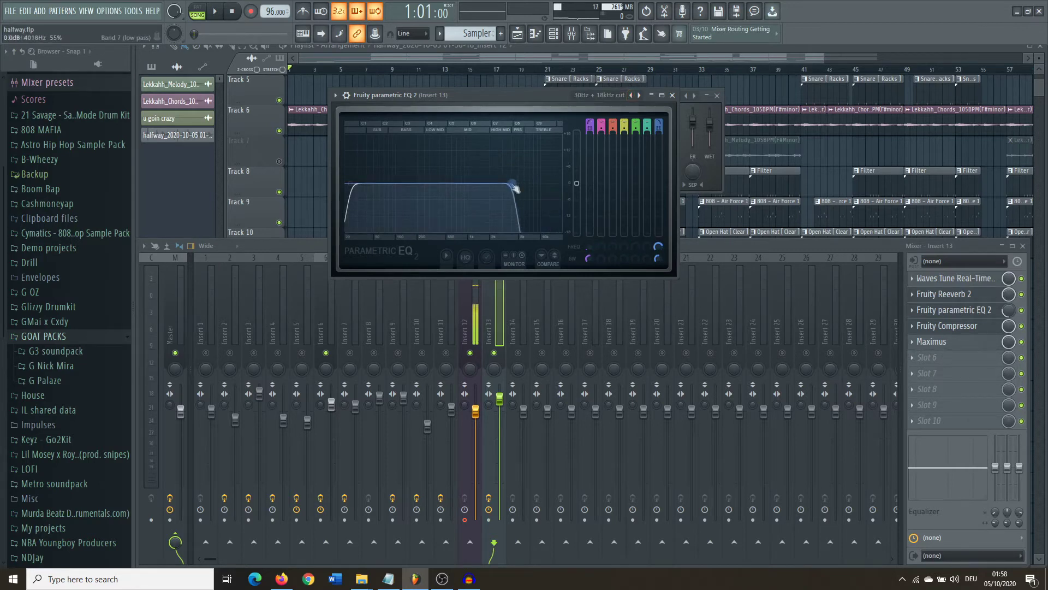
{"action": "left_click_drag", "start_coordinate": [351, 192], "coordinate": [424, 186]}
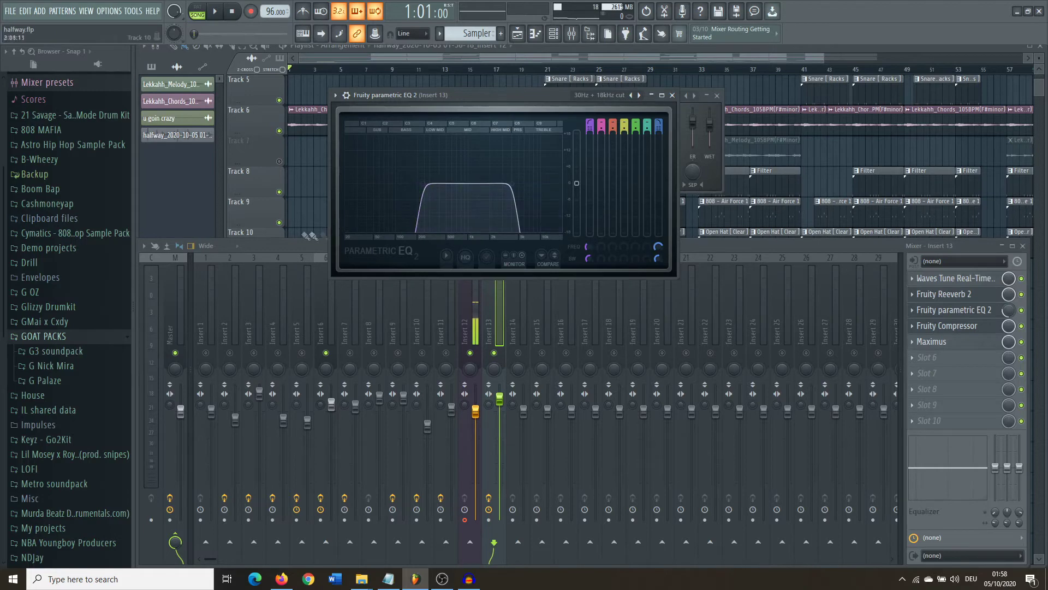
Move the recorded vocal clip on track 14 to start at bar 10 and set the song position there.
{"action": "left_click", "coordinate": [172, 180]}
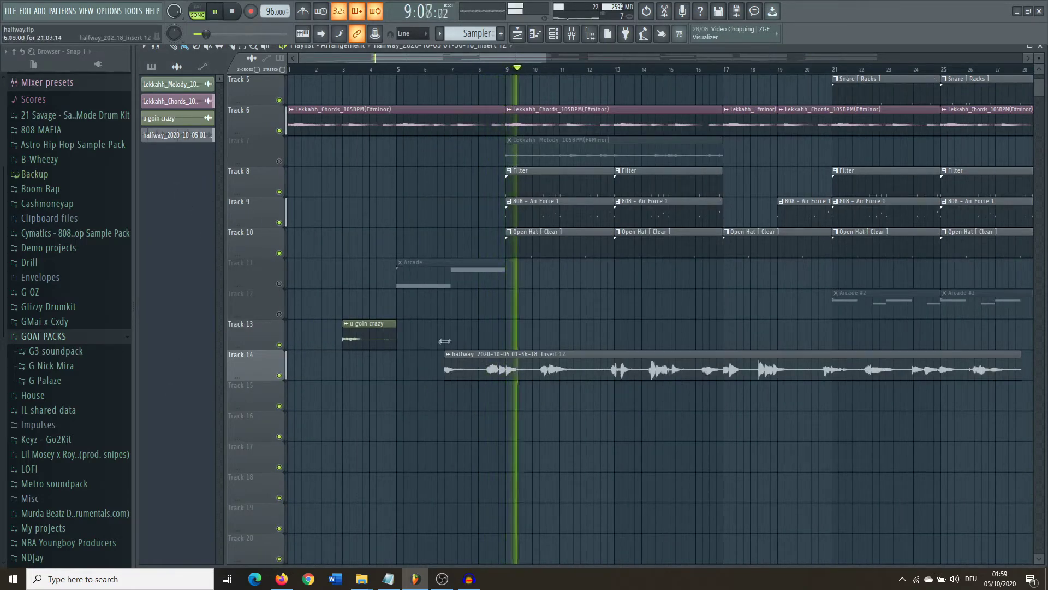
{"action": "left_click_drag", "start_coordinate": [425, 365], "coordinate": [472, 365]}
{"action": "scroll", "coordinate": [465, 356], "scroll_direction": "down", "scroll_amount": 2}
{"action": "left_click", "coordinate": [571, 34]}
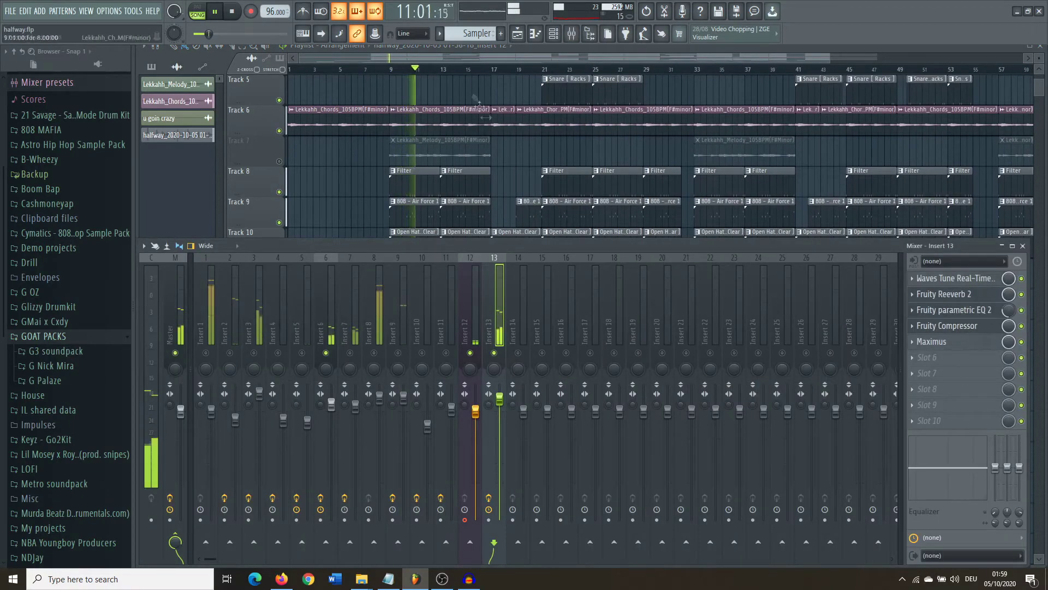
{"action": "key", "text": "F9"}
{"action": "key", "text": "space"}
{"action": "left_click", "coordinate": [391, 70]}
{"action": "scroll", "coordinate": [391, 70], "scroll_direction": "up", "scroll_amount": 3}
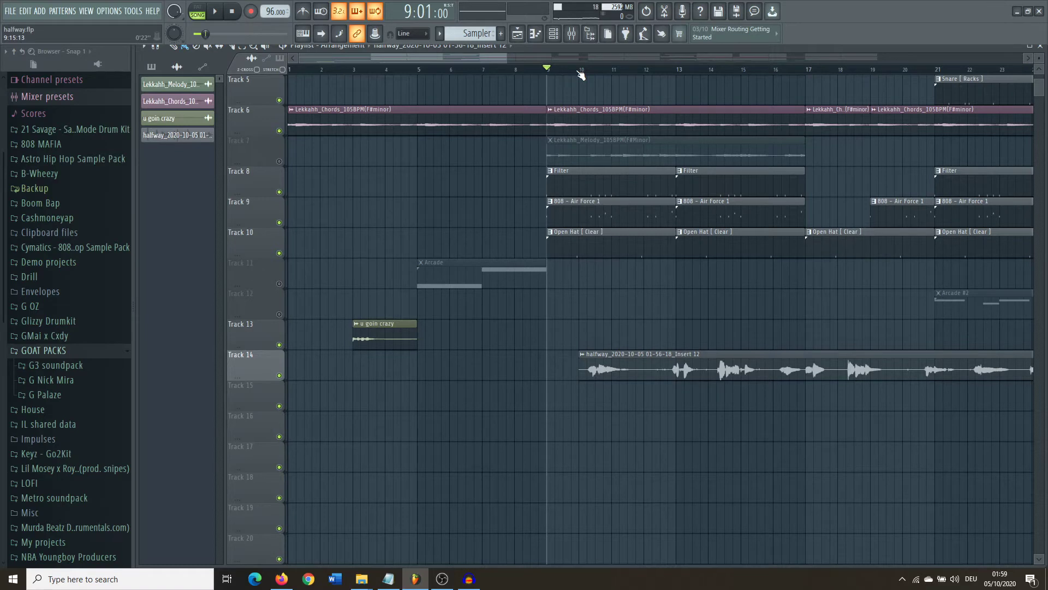
{"action": "left_click", "coordinate": [581, 70]}
Lower Insert 13's volume fader and play the song from bar 10 to check the vocal with the EQ.
{"action": "left_click", "coordinate": [571, 33]}
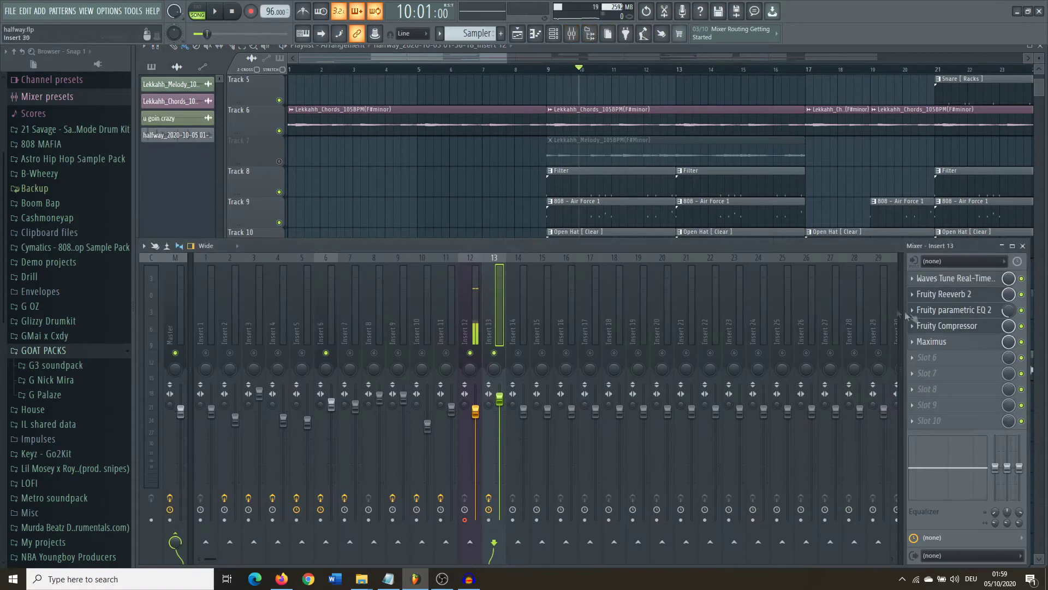
{"action": "left_click", "coordinate": [955, 310]}
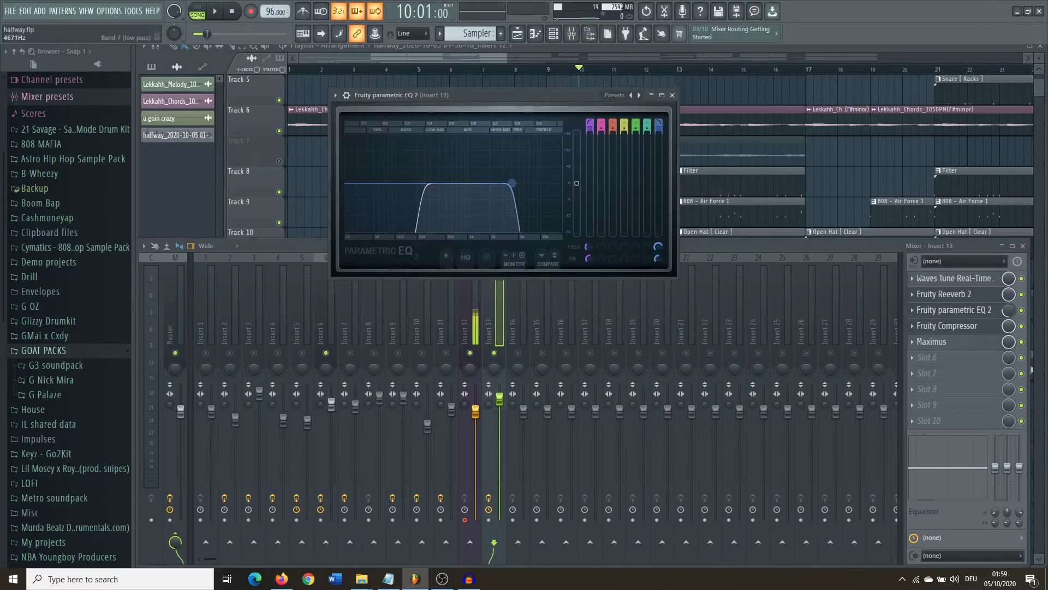
{"action": "left_click", "coordinate": [499, 399]}
{"action": "left_click_drag", "start_coordinate": [437, 95], "coordinate": [227, 85]}
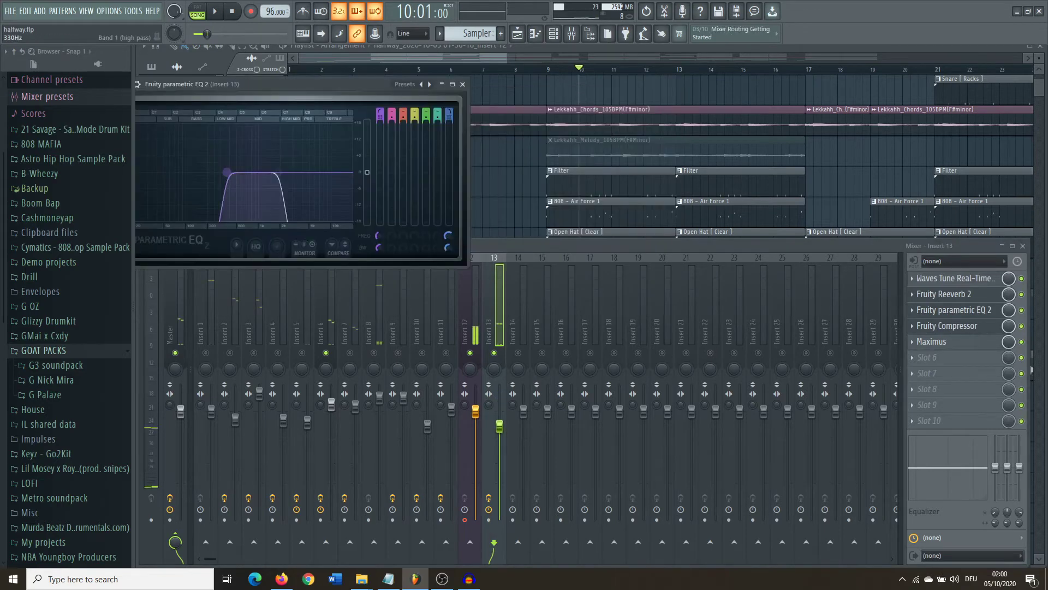
{"action": "key", "text": "space"}
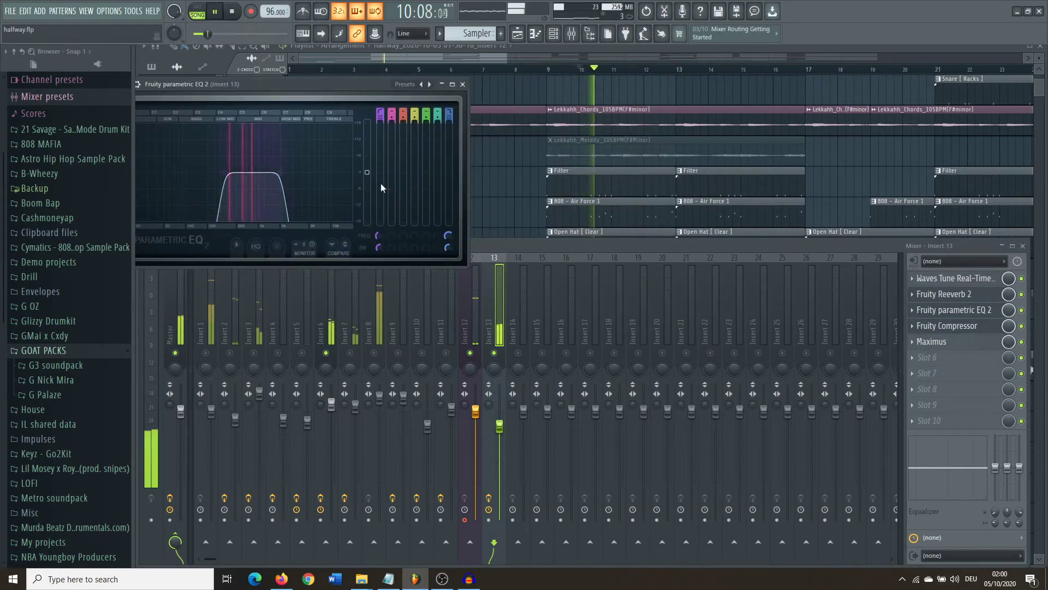
{"action": "left_click", "coordinate": [463, 84]}
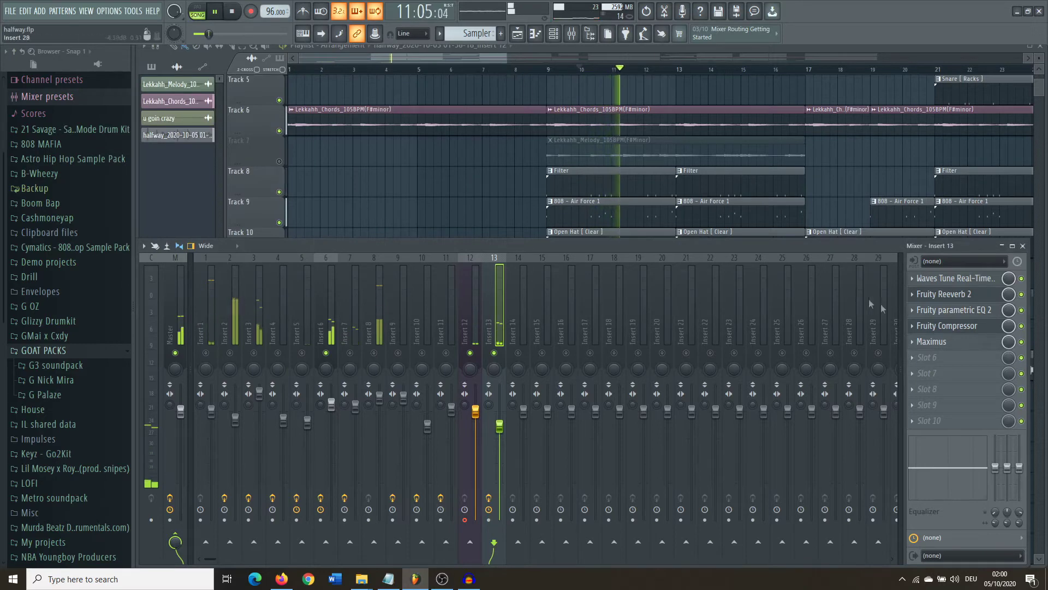
{"action": "key", "text": "space"}
Add Fruity Delay 2 to slot 6 of Insert 13, changing its delay time and lowering its input volume.
{"action": "left_click", "coordinate": [928, 357]}
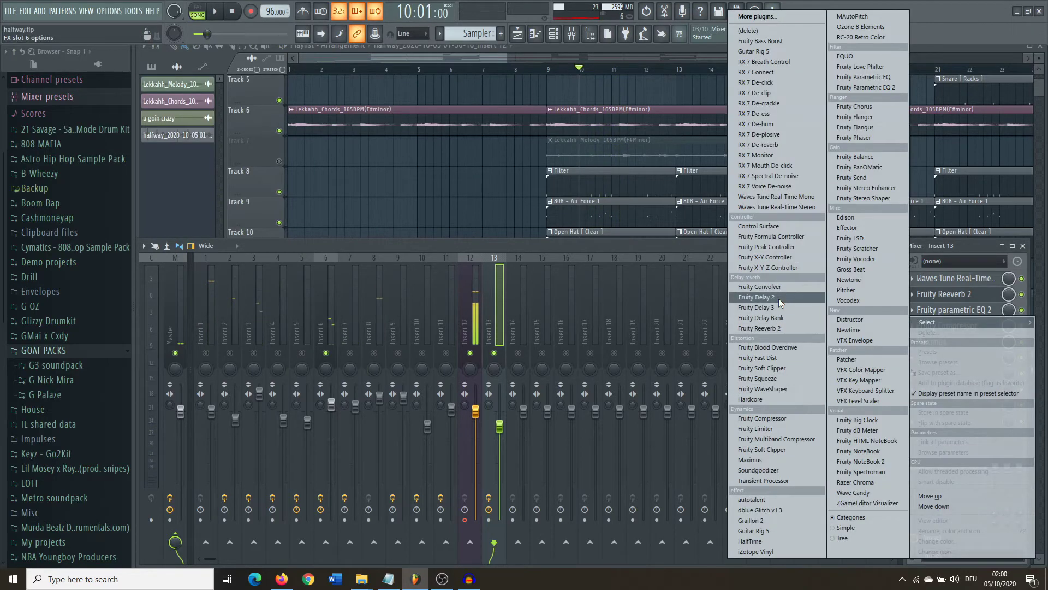
{"action": "left_click", "coordinate": [762, 297]}
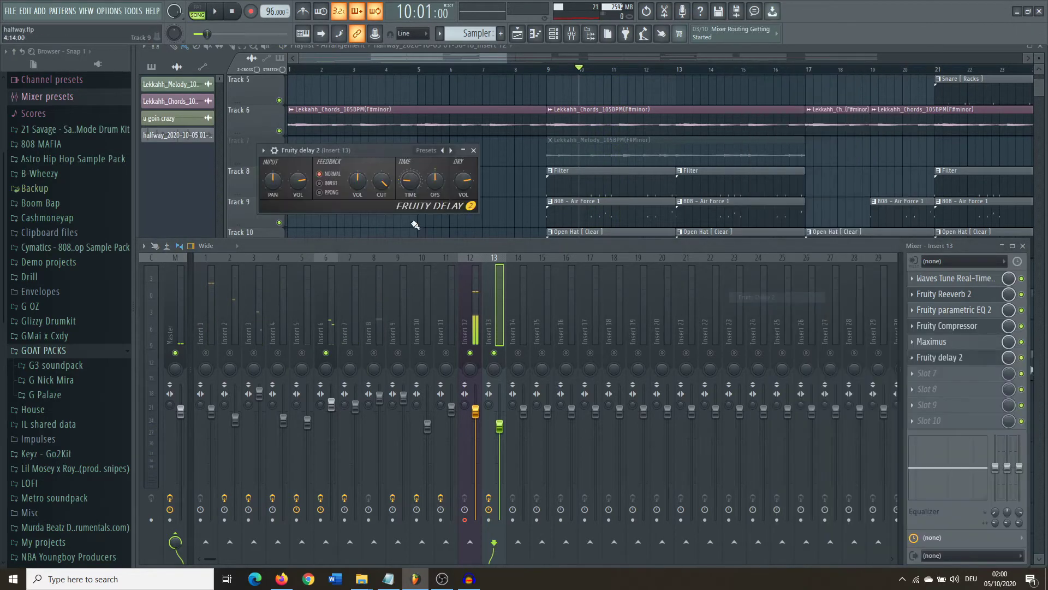
{"action": "right_click", "coordinate": [411, 185]}
{"action": "mouse_move", "coordinate": [459, 199]}
{"action": "left_click", "coordinate": [524, 230]}
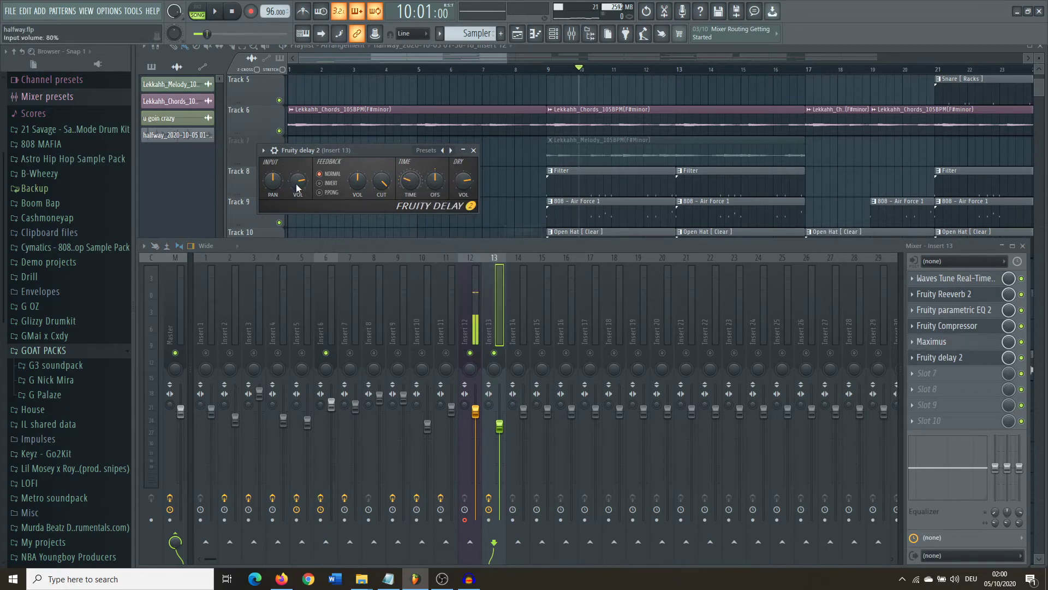
{"action": "key", "text": "space"}
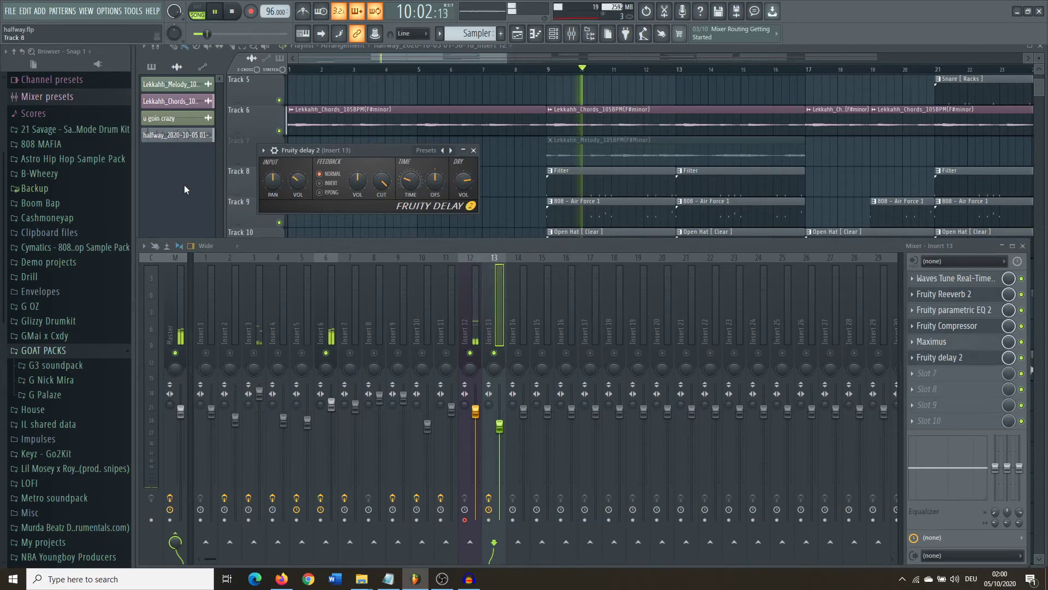
{"action": "left_click", "coordinate": [184, 185]}
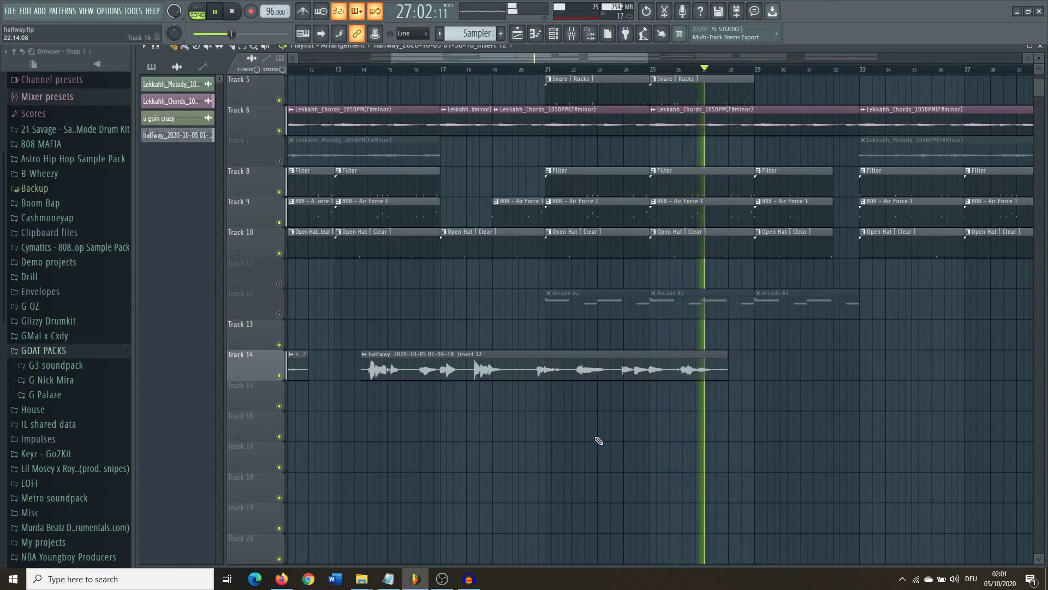
Stop playback and return the song position to bar 1.
{"action": "key", "text": "space"}
{"action": "left_click", "coordinate": [678, 69]}
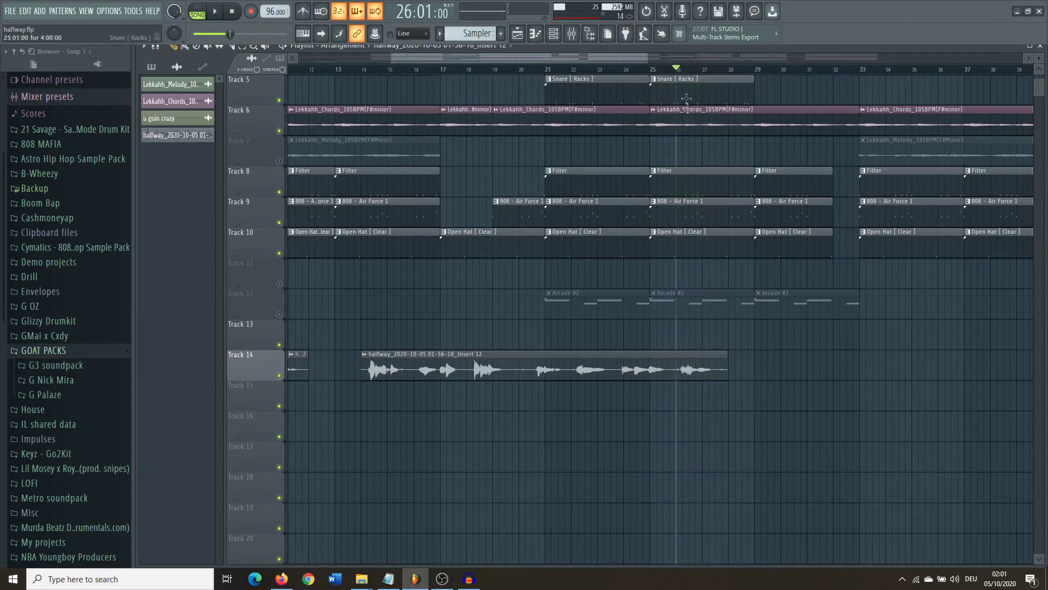
{"action": "scroll", "coordinate": [704, 382], "scroll_direction": "down", "scroll_amount": 2}
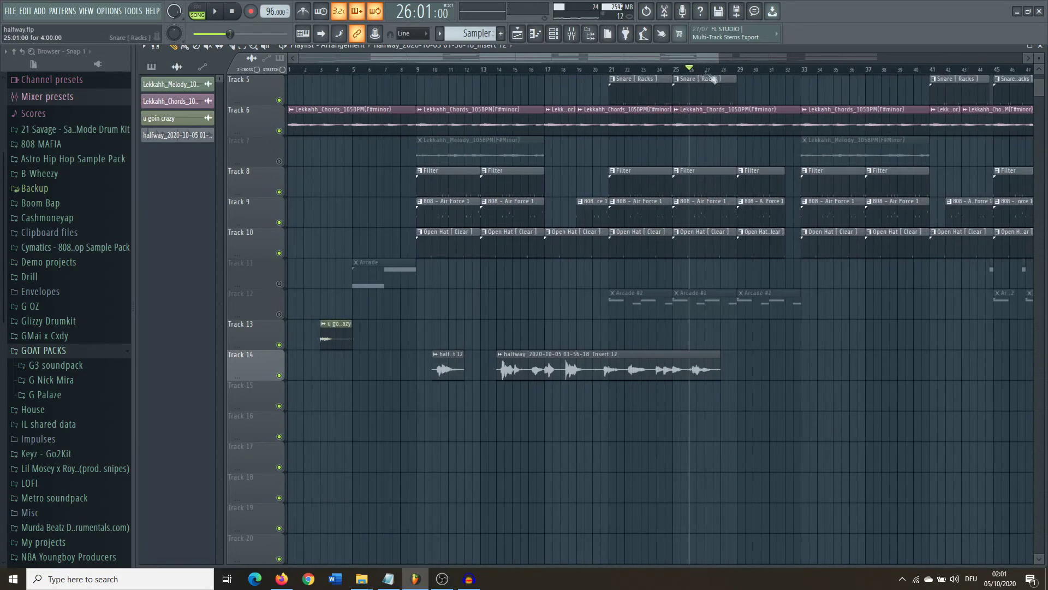
{"action": "left_click_drag", "start_coordinate": [704, 70], "coordinate": [213, 178]}
{"action": "scroll", "coordinate": [361, 467], "scroll_direction": "down", "scroll_amount": 1}
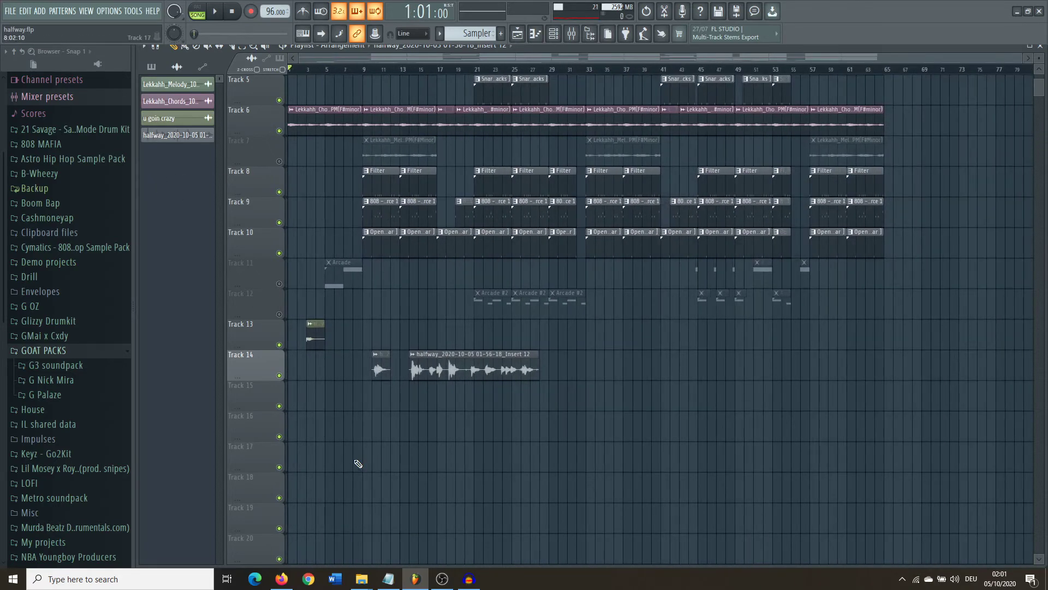
{"action": "scroll", "coordinate": [357, 464], "scroll_direction": "up", "scroll_amount": 3}
Add Fruity Love Philter to slot 7 of Insert 13, audition it from bar 9, and disable the effect.
{"action": "key", "text": "F9"}
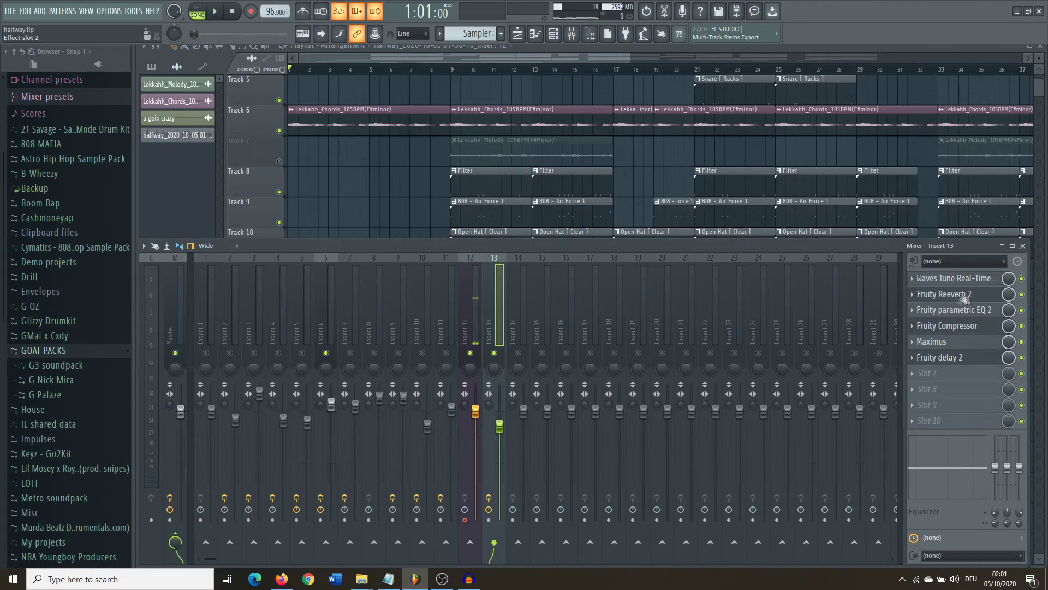
{"action": "left_click", "coordinate": [928, 373]}
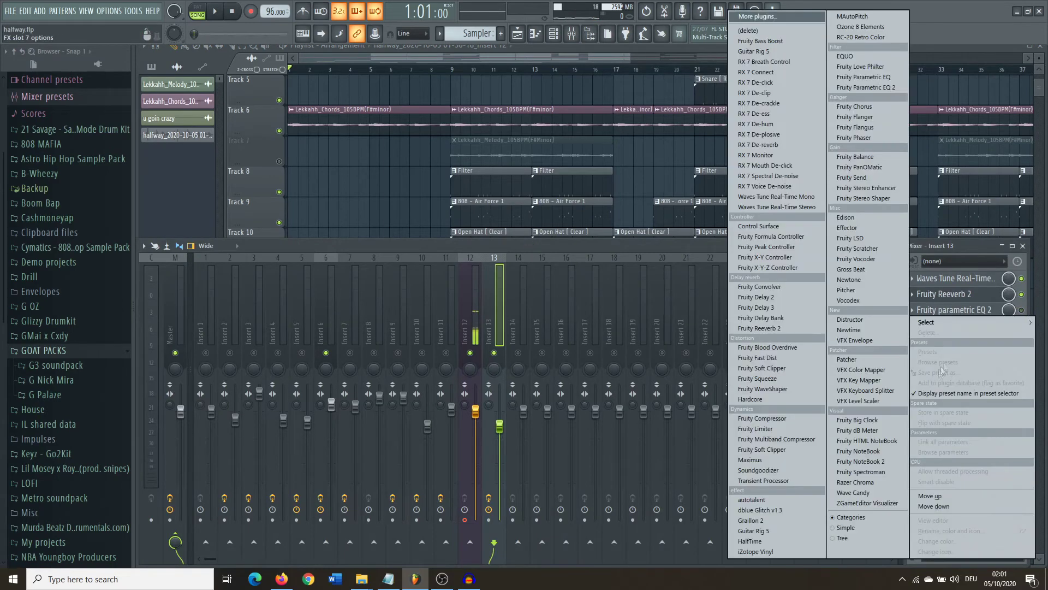
{"action": "left_click", "coordinate": [861, 67]}
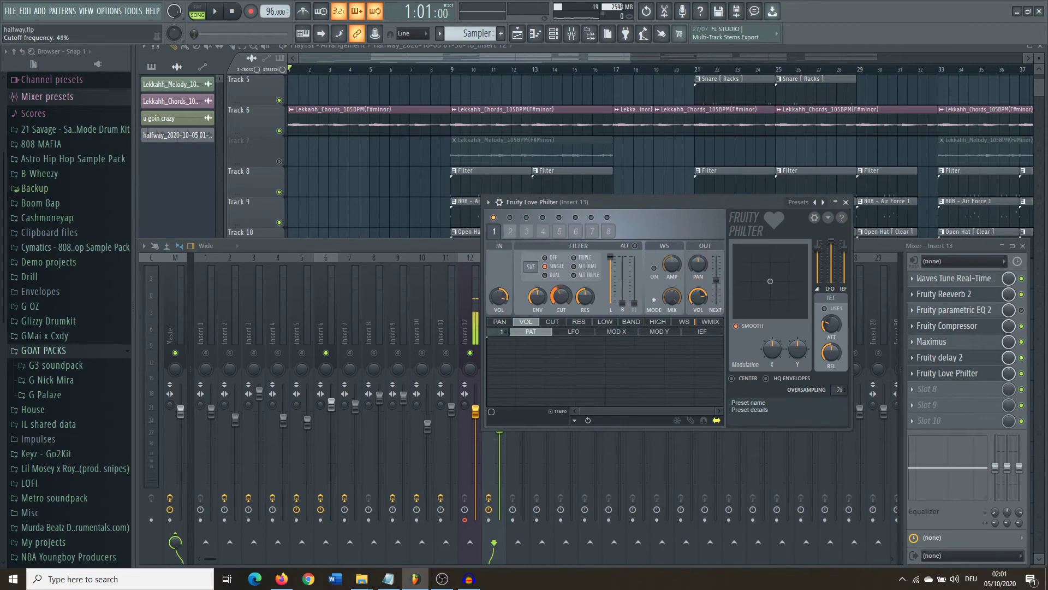
{"action": "left_click", "coordinate": [452, 70]}
{"action": "key", "text": "F9"}
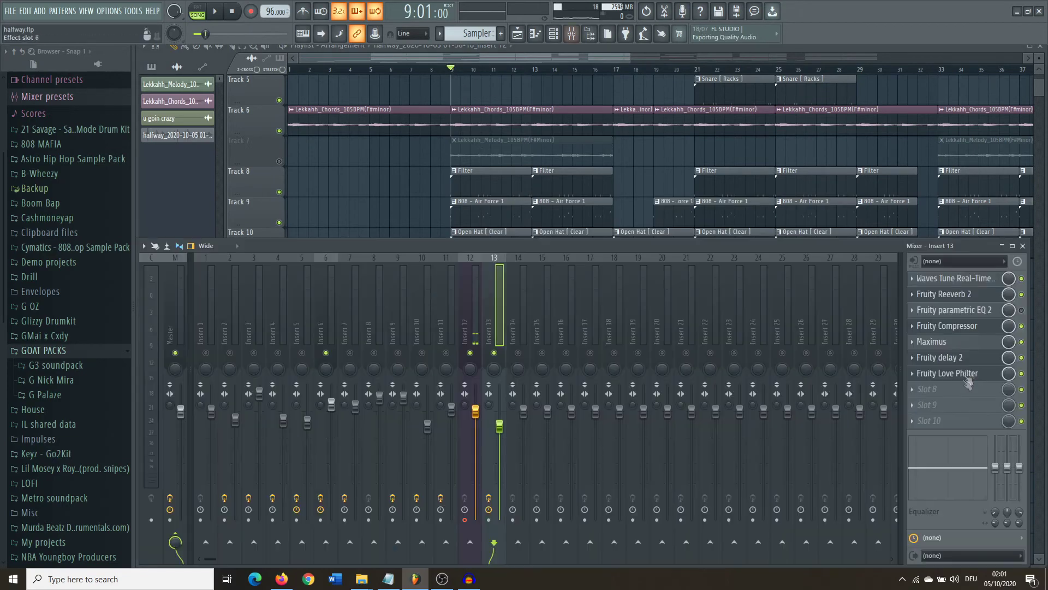
{"action": "left_click", "coordinate": [970, 377]}
{"action": "key", "text": "space"}
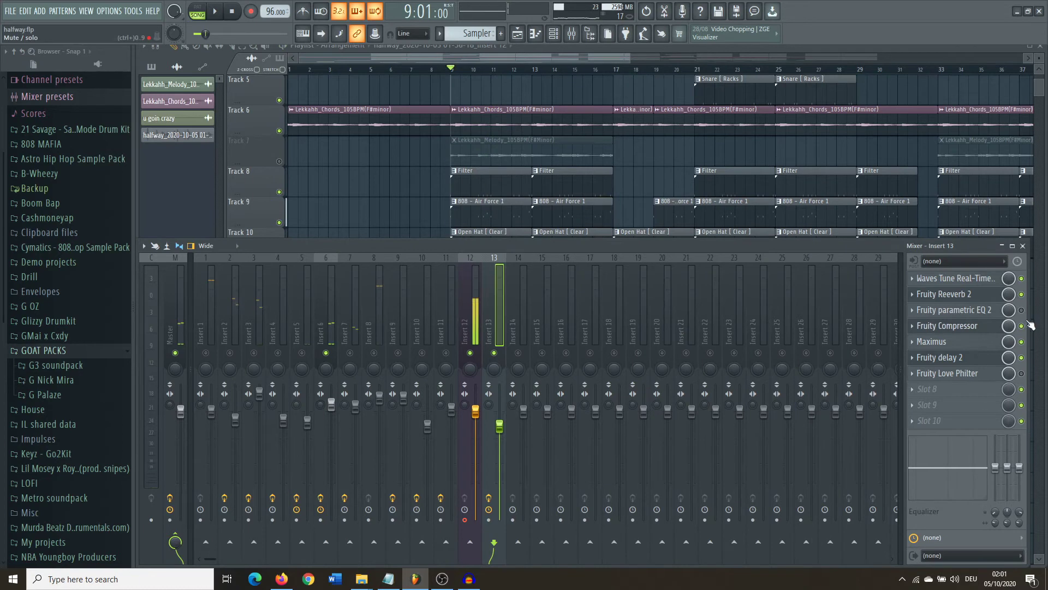
Load the Old Telephone preset in Insert 13's Fruity parametric EQ 2 and nudge the band 5 level down during playback.
{"action": "left_click", "coordinate": [957, 309]}
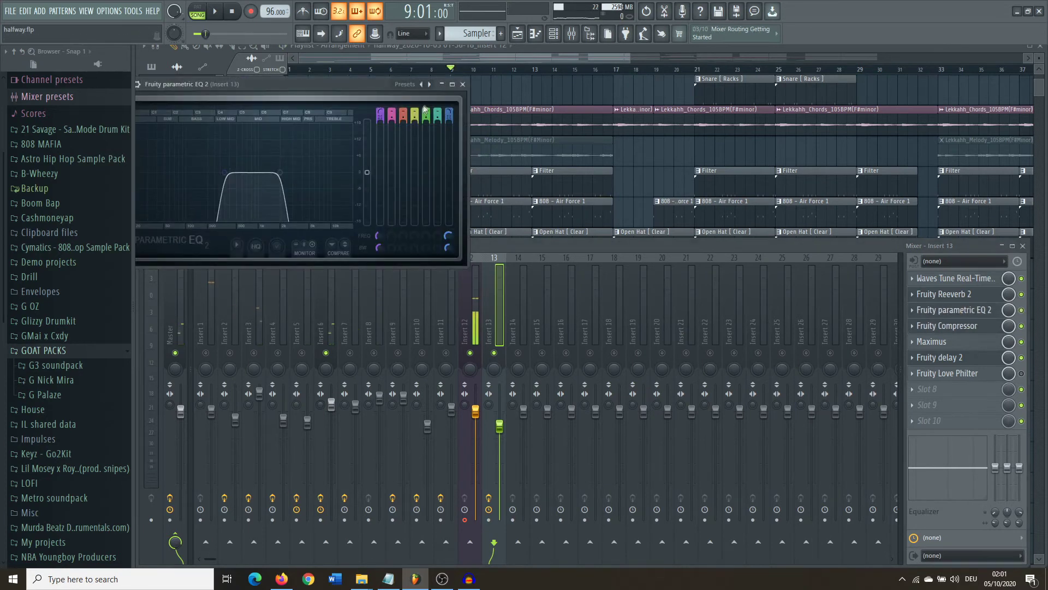
{"action": "left_click", "coordinate": [431, 84]}
{"action": "left_click", "coordinate": [431, 85]}
{"action": "left_click", "coordinate": [431, 84]}
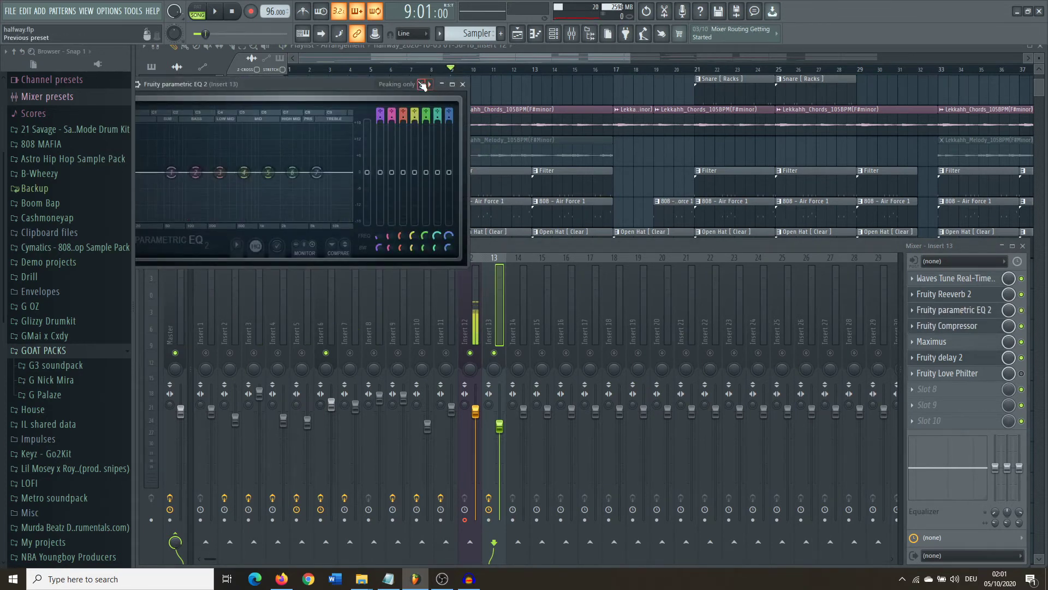
{"action": "left_click", "coordinate": [421, 85]}
{"action": "key", "text": "space"}
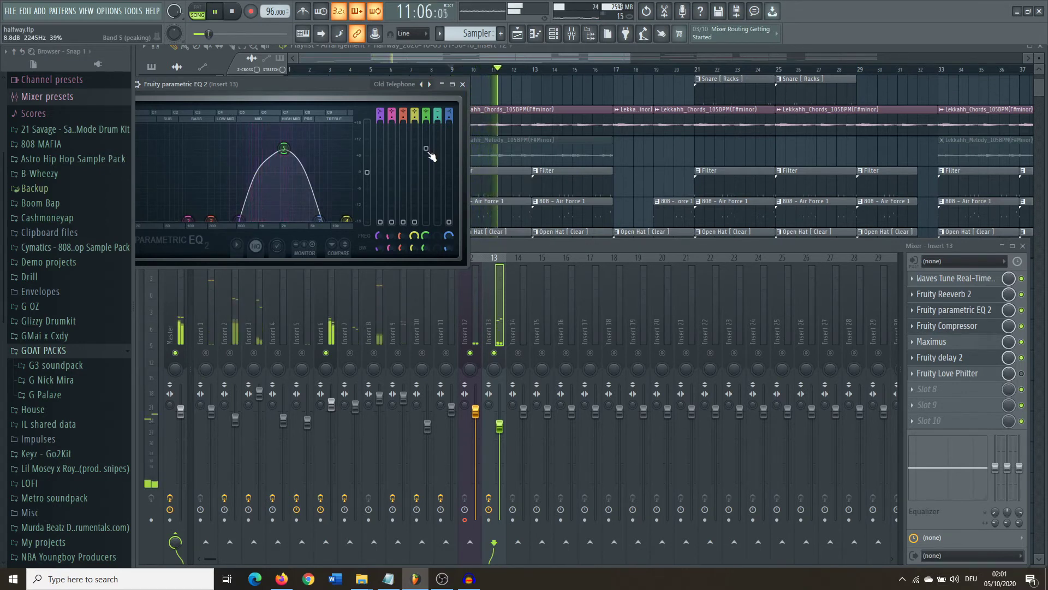
{"action": "left_click_drag", "start_coordinate": [430, 153], "coordinate": [430, 155]}
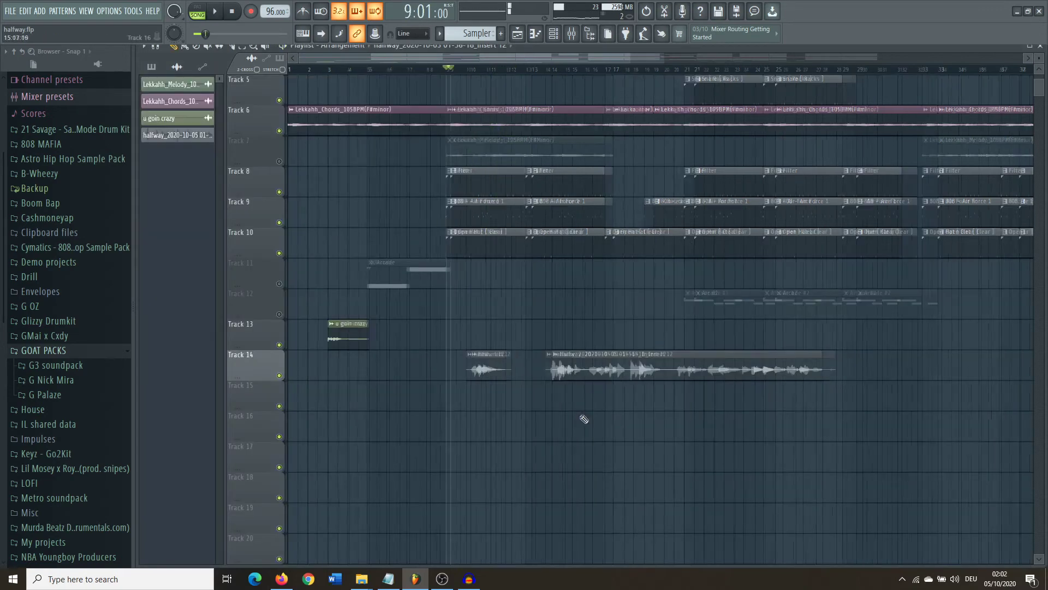
Open Waves Tune Real-Time Mono on Insert 13 to review its speed, note transition and scale settings.
{"action": "scroll", "coordinate": [321, 446], "scroll_direction": "up", "scroll_amount": 3}
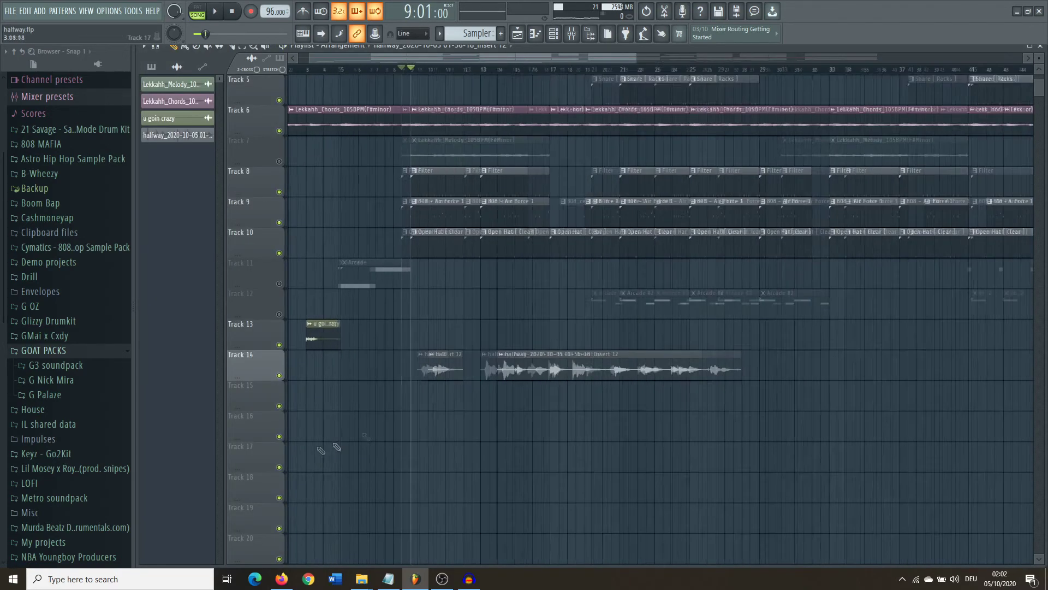
{"action": "left_click", "coordinate": [573, 34]}
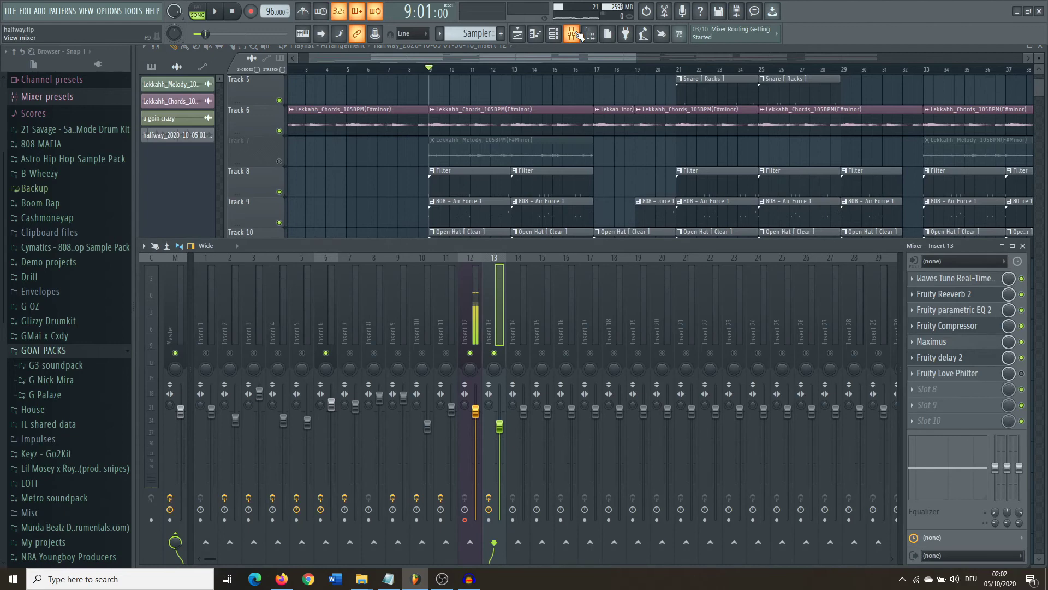
{"action": "left_click", "coordinate": [942, 278]}
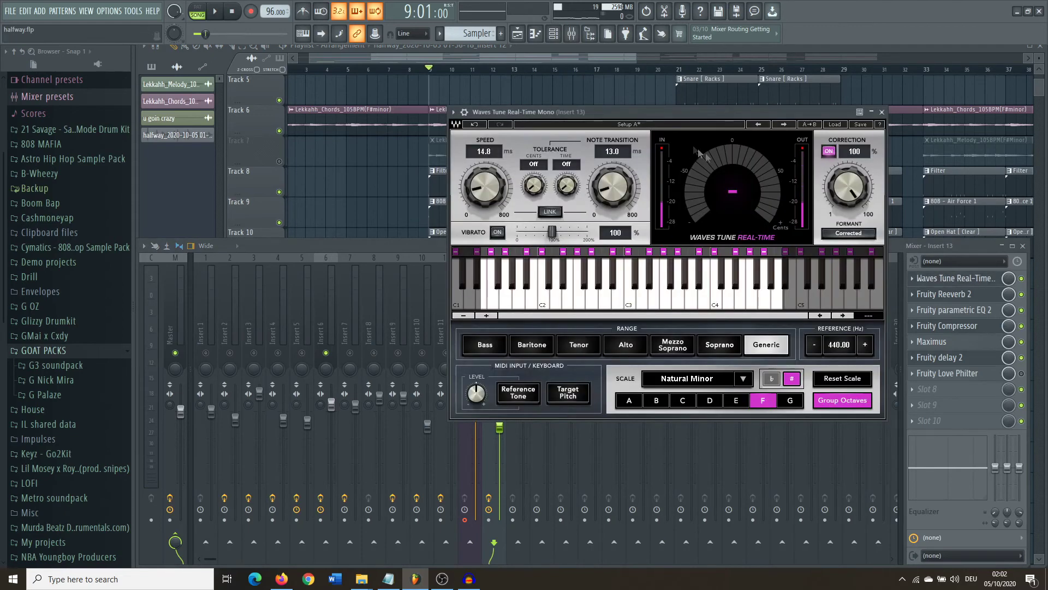
{"action": "left_click", "coordinate": [923, 279]}
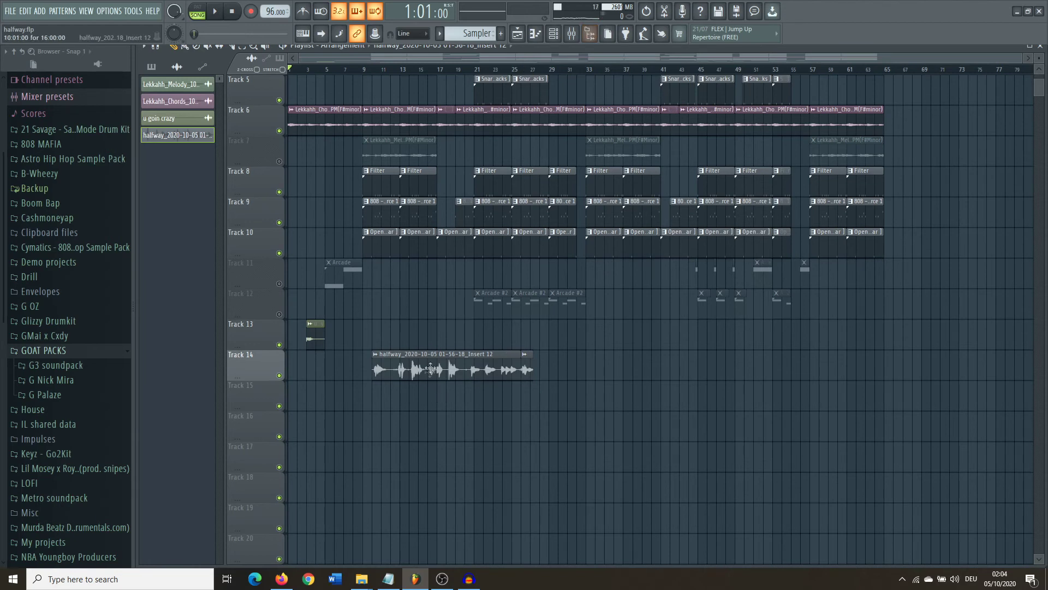
Set the recorded vocal clip's pitch shift to about -538 cents and play the song from bar 26.
{"action": "double_click", "coordinate": [430, 360]}
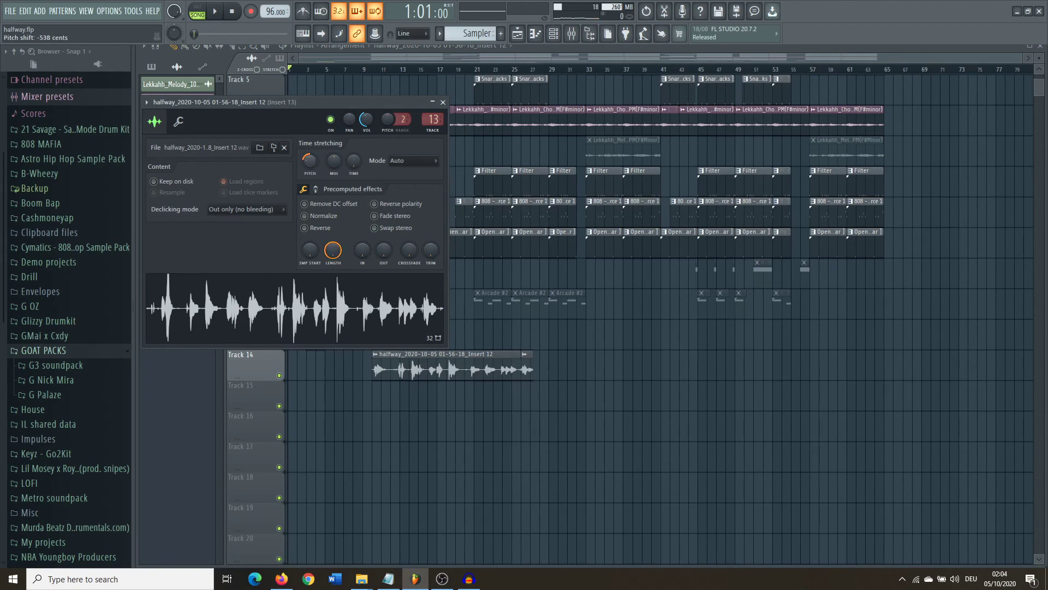
{"action": "left_click", "coordinate": [443, 102]}
{"action": "left_click", "coordinate": [520, 68]}
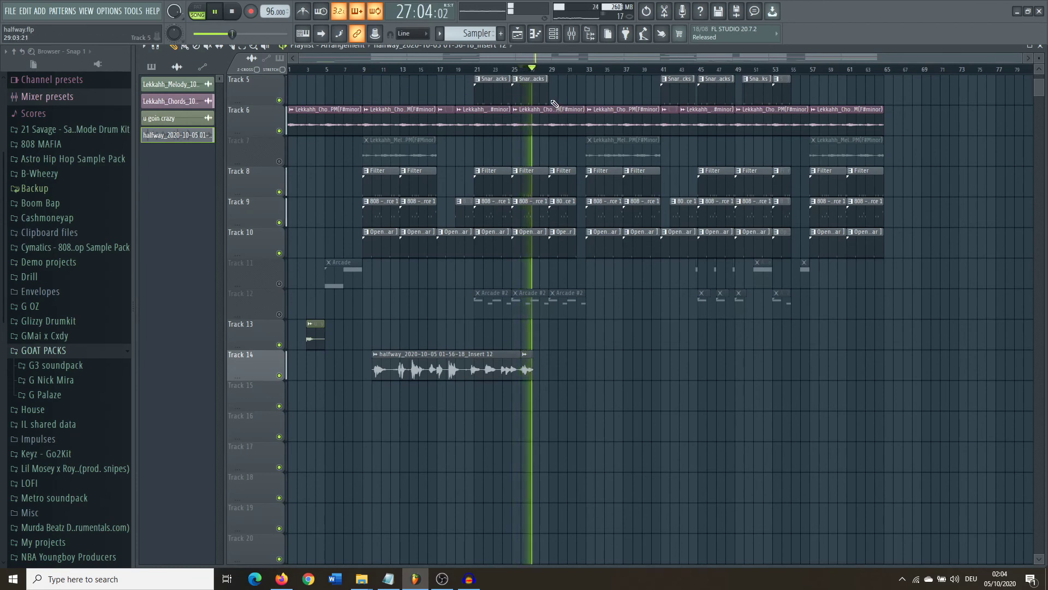
{"action": "key", "text": "space"}
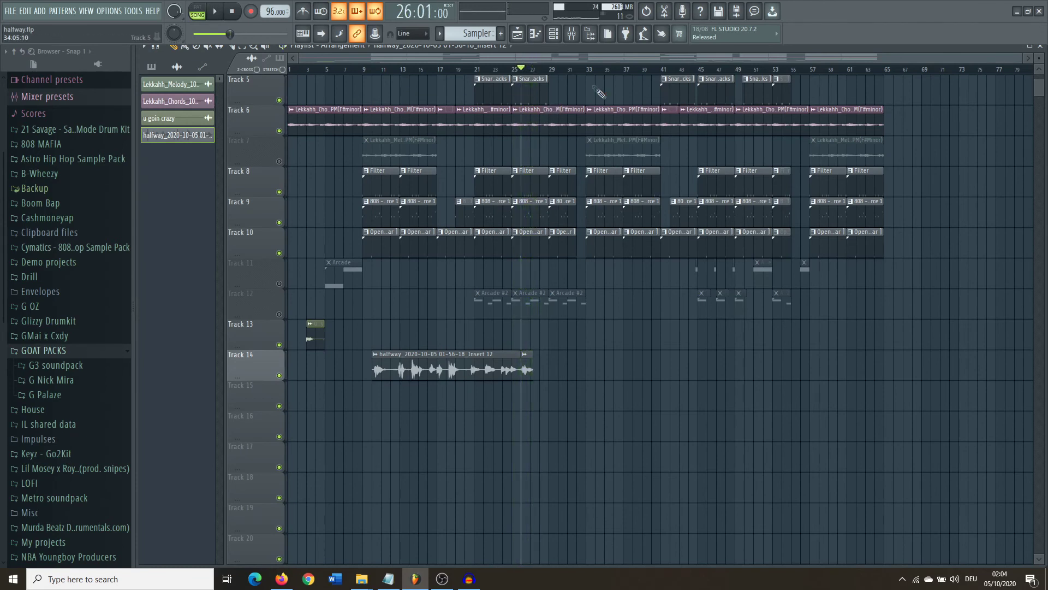